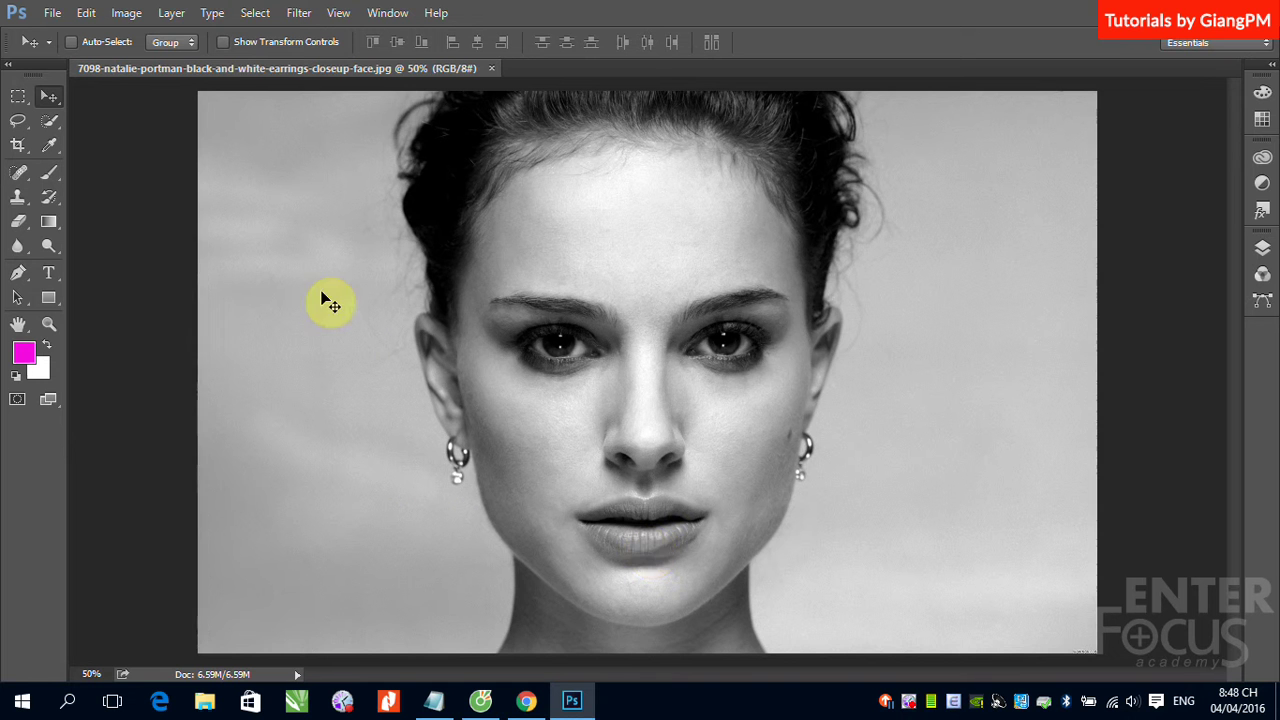
# Step: Open the black-and-white portrait in Filter > Liquify
pyautogui.click(297, 14)
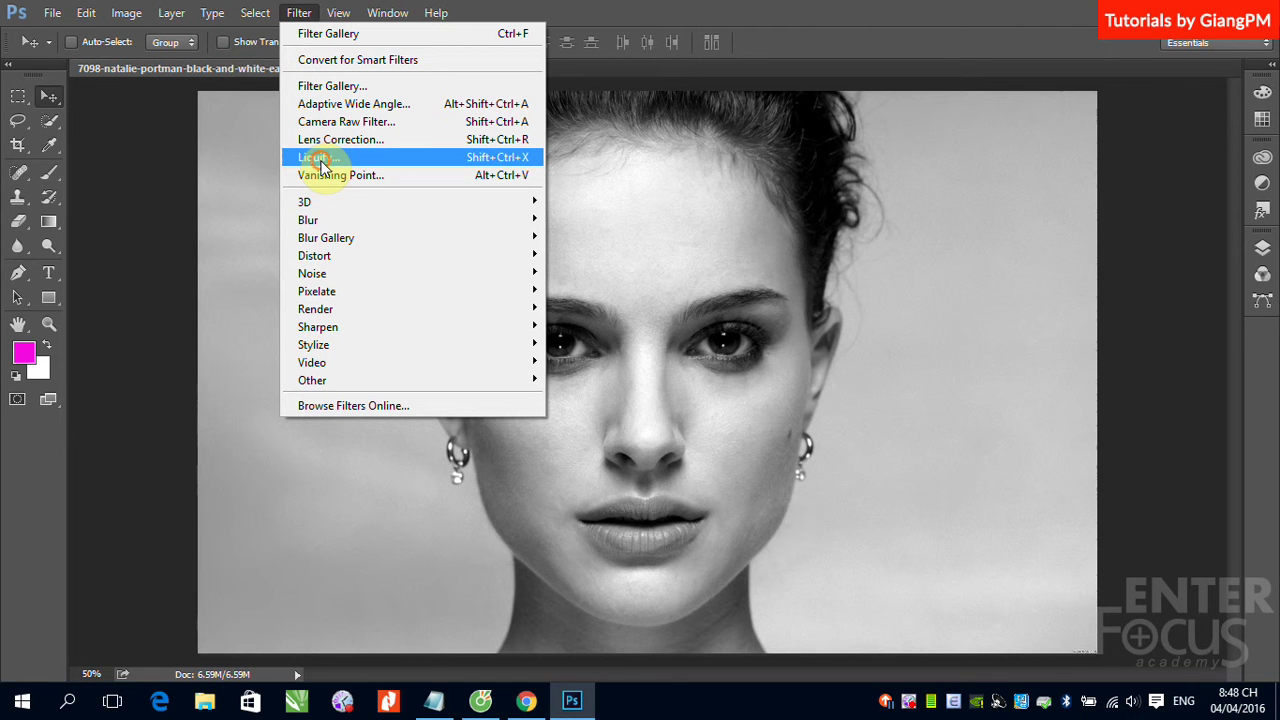
pyautogui.click(318, 160)
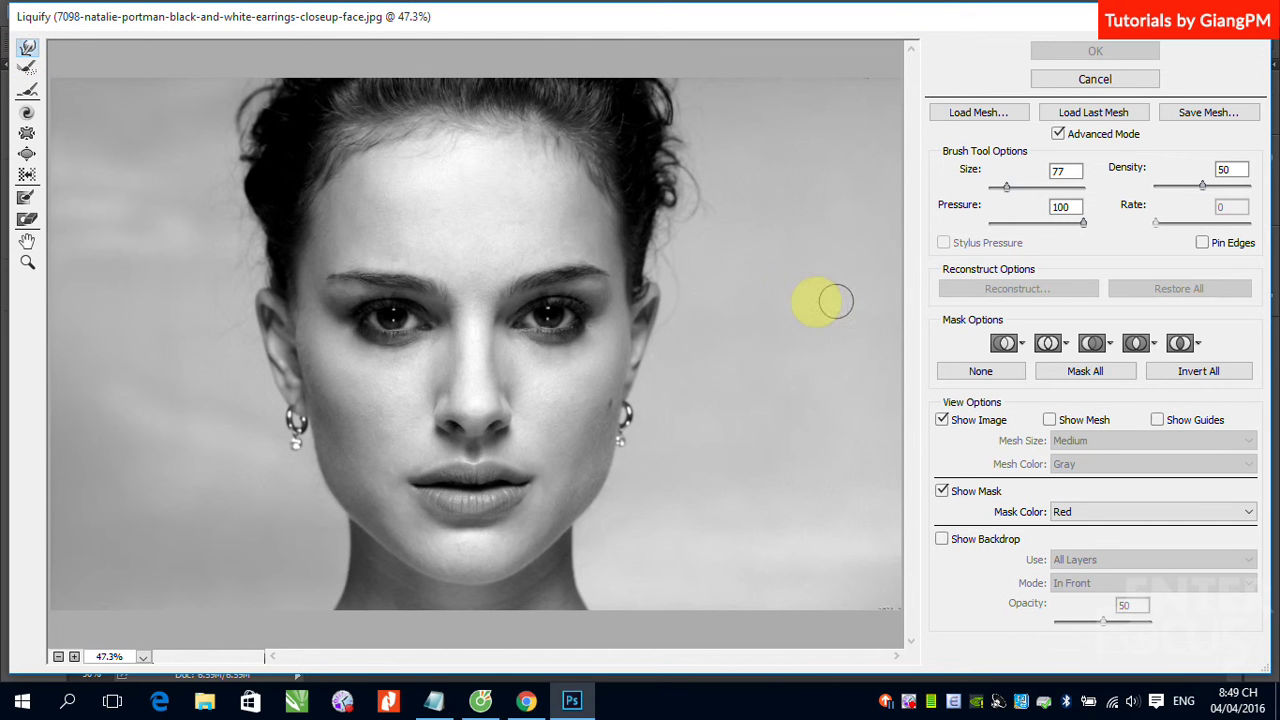
# Step: Warp jagged spikes into the hair and cheek beside the right ear, then hold Alt to reveal Reset
pyautogui.moveTo(629, 289); pyautogui.dragTo(643, 300)
pyautogui.moveTo(684, 214)
pyautogui.mouseDown()
pyautogui.moveTo(657, 300)
pyautogui.moveTo(714, 240)
pyautogui.moveTo(649, 314)
pyautogui.moveTo(697, 318)
pyautogui.moveTo(643, 320)
pyautogui.moveTo(780, 349)
pyautogui.moveTo(614, 337)
pyautogui.moveTo(706, 349)
pyautogui.moveTo(629, 351)
pyautogui.moveTo(686, 369)
pyautogui.moveTo(646, 371)
pyautogui.moveTo(708, 410)
pyautogui.mouseUp()
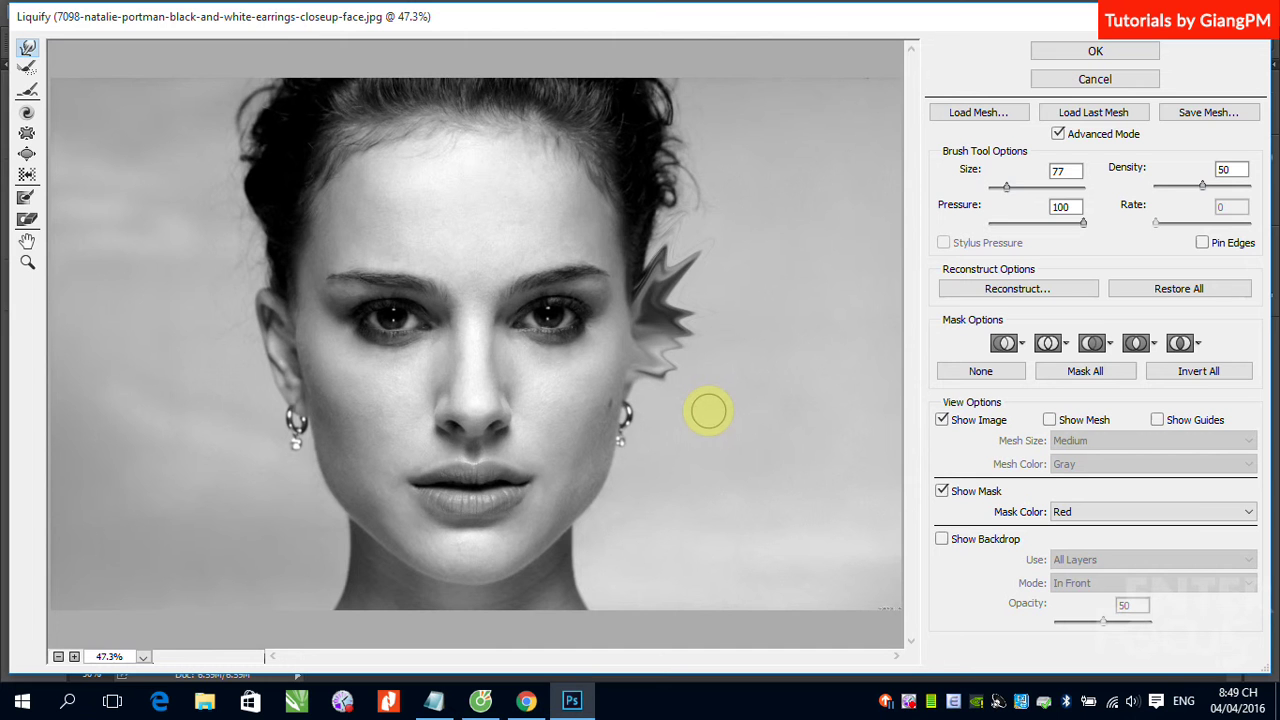
pyautogui.press('alt')
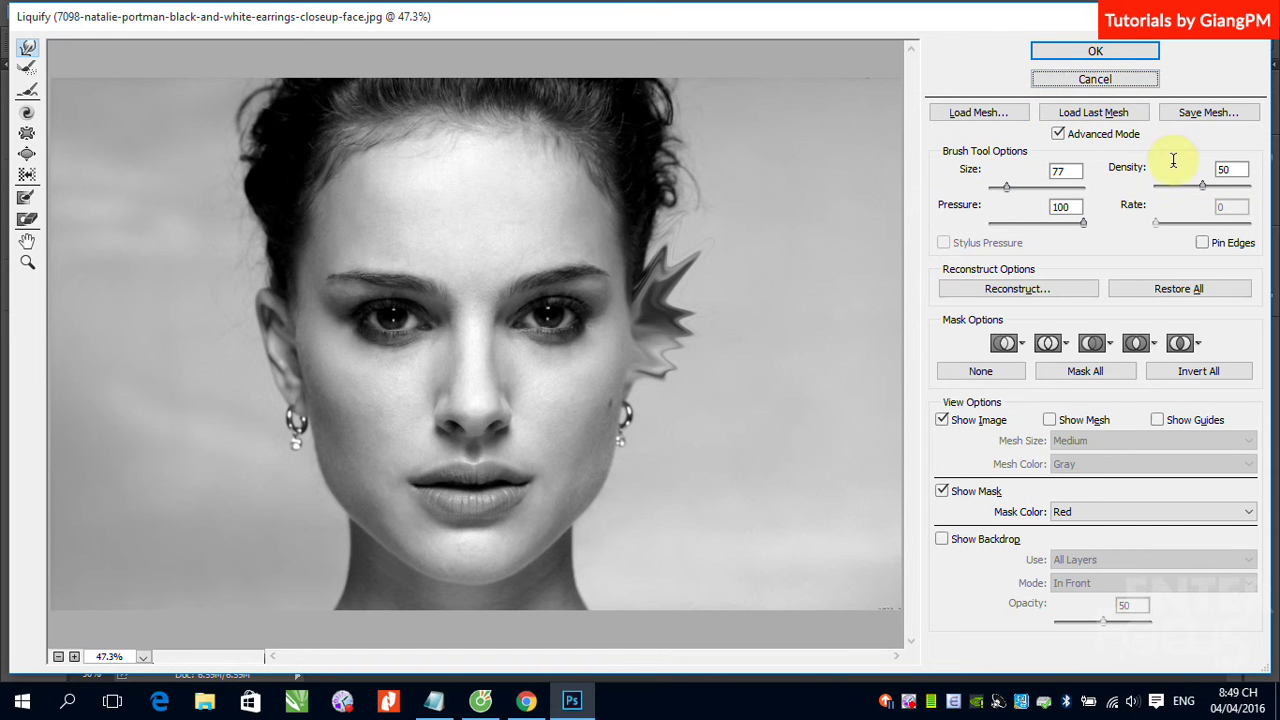
pyautogui.press('alt')
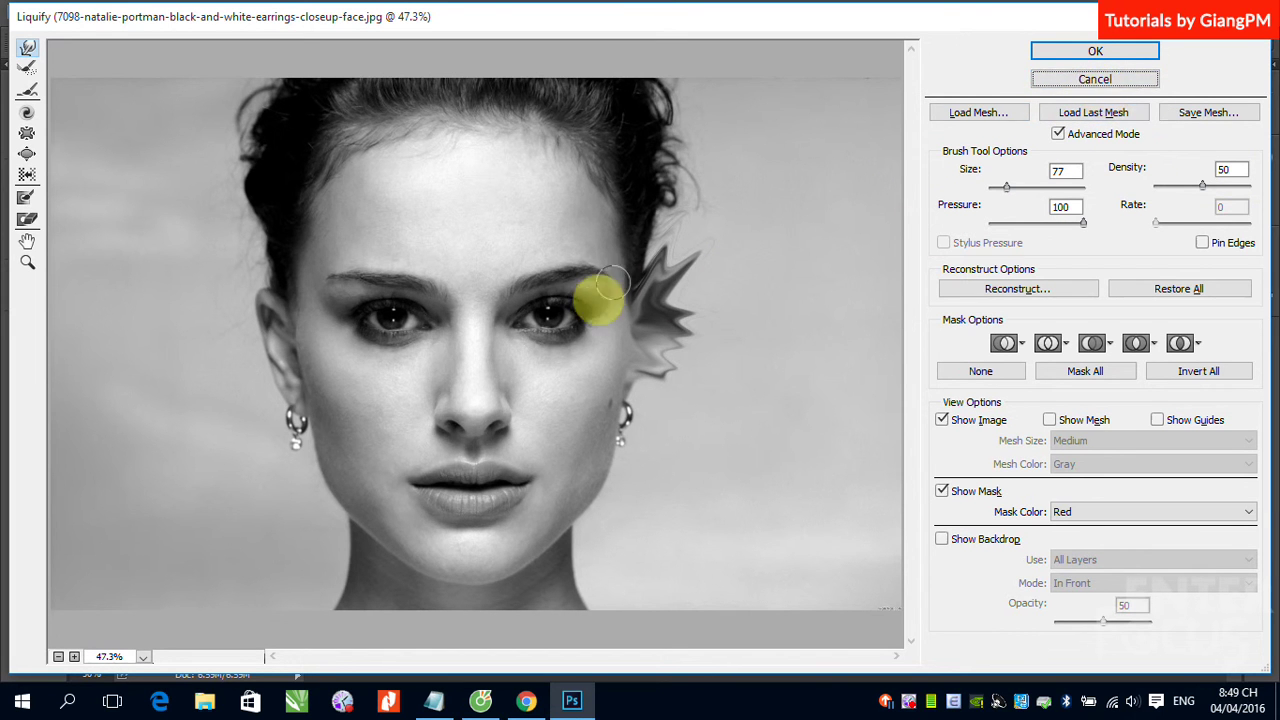
# Step: Paint the spikes beside the right ear back to normal with the Reconstruct tool, adjusting brush size
pyautogui.click(22, 70)
pyautogui.moveTo(651, 314)
pyautogui.mouseDown()
pyautogui.moveTo(709, 266)
pyautogui.moveTo(651, 377)
pyautogui.moveTo(672, 340)
pyautogui.mouseUp()
pyautogui.moveTo(678, 259)
pyautogui.mouseDown()
pyautogui.moveTo(694, 337)
pyautogui.moveTo(666, 266)
pyautogui.moveTo(633, 398)
pyautogui.moveTo(643, 280)
pyautogui.moveTo(640, 428)
pyautogui.mouseUp()
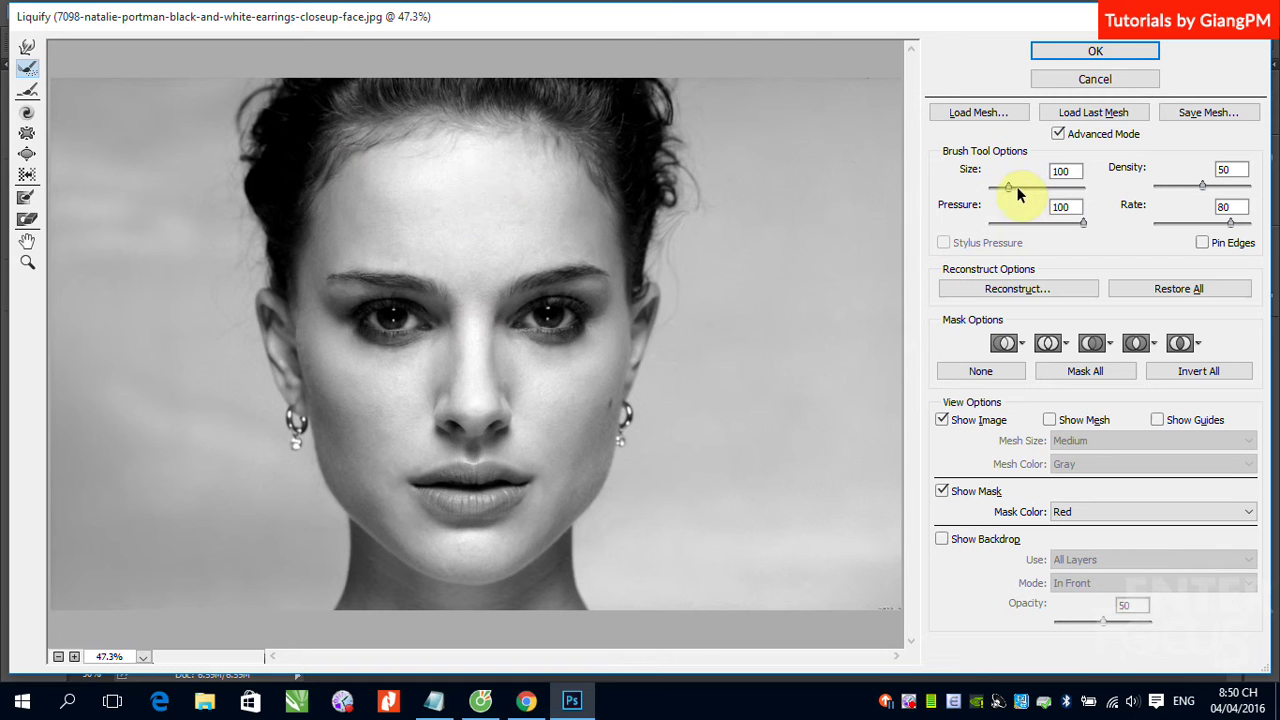
pyautogui.moveTo(1008, 188); pyautogui.dragTo(1030, 188)
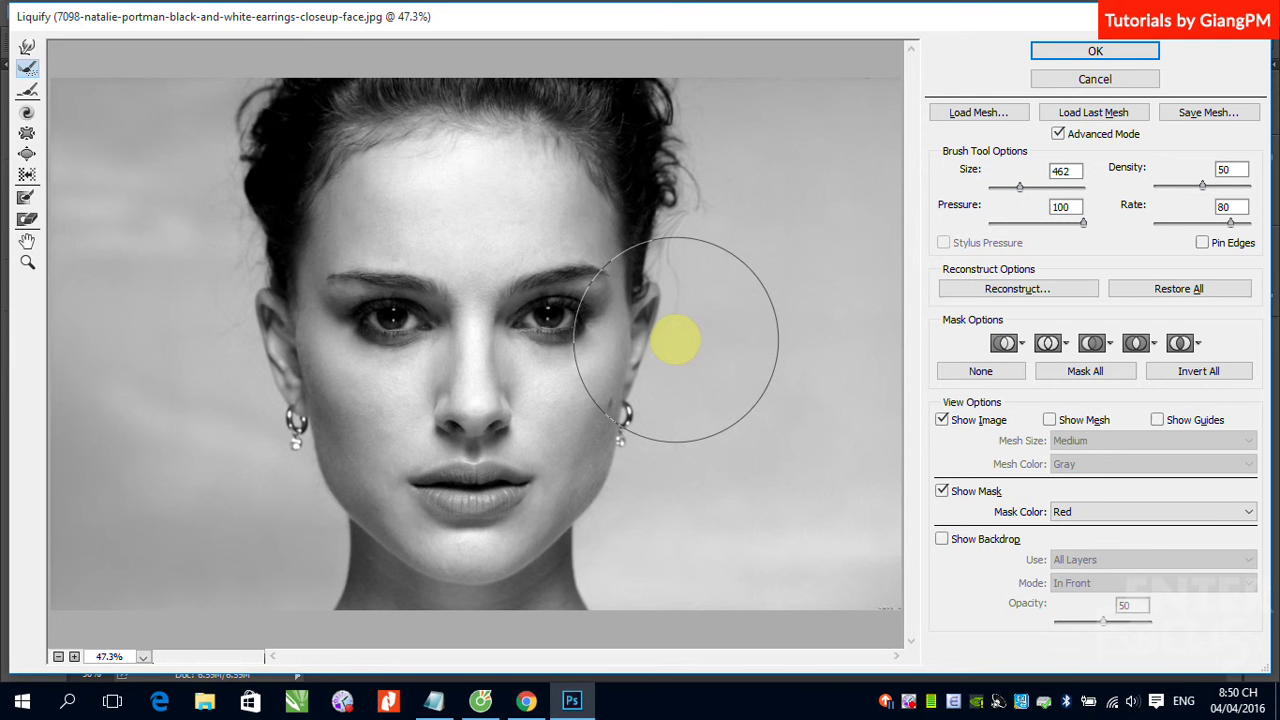
pyautogui.click(1017, 189)
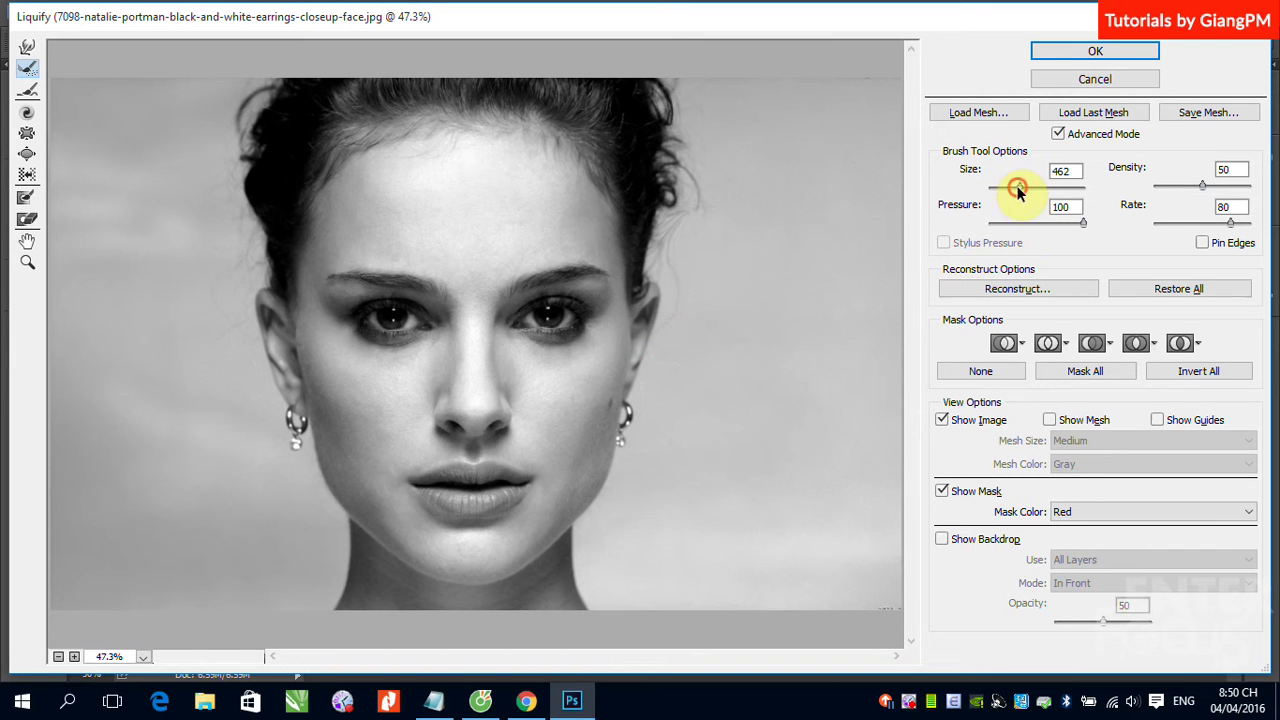
pyautogui.moveTo(1017, 189); pyautogui.dragTo(1017, 189)
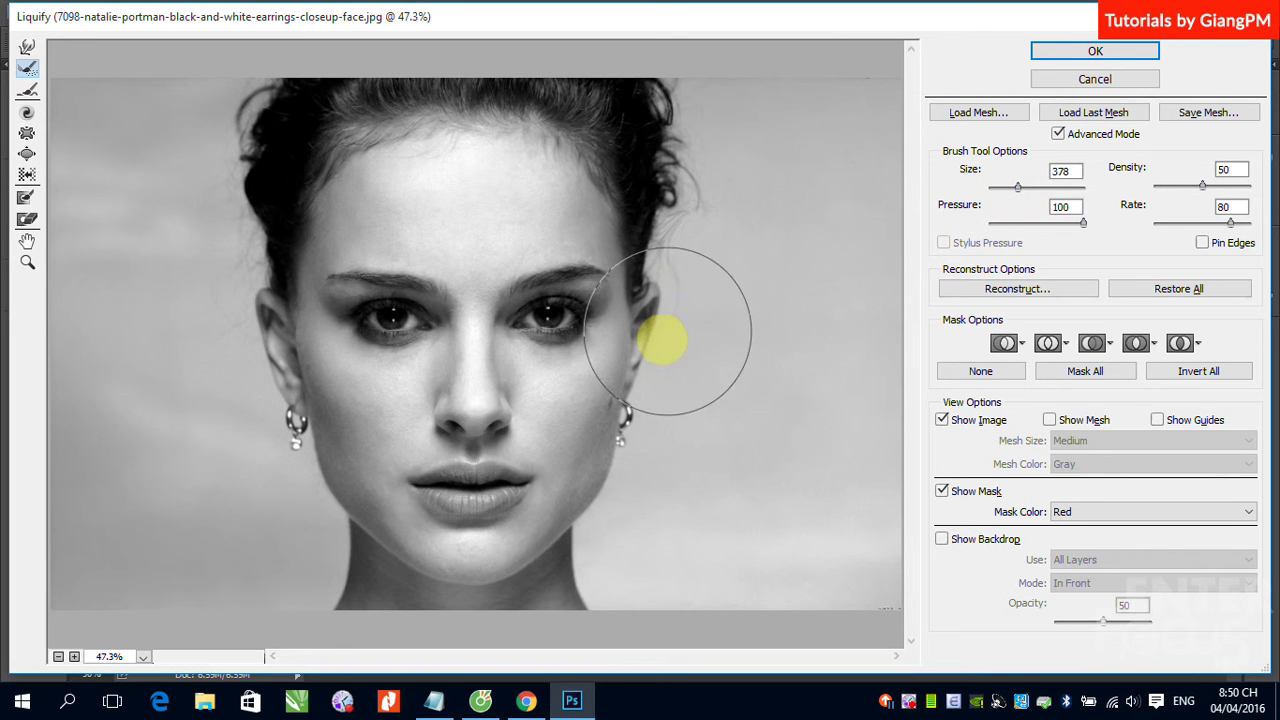
pyautogui.moveTo(667, 330)
pyautogui.mouseDown()
pyautogui.moveTo(642, 358)
pyautogui.moveTo(608, 346)
pyautogui.moveTo(629, 363)
pyautogui.moveTo(663, 343)
pyautogui.moveTo(616, 331)
pyautogui.moveTo(610, 400)
pyautogui.mouseUp()
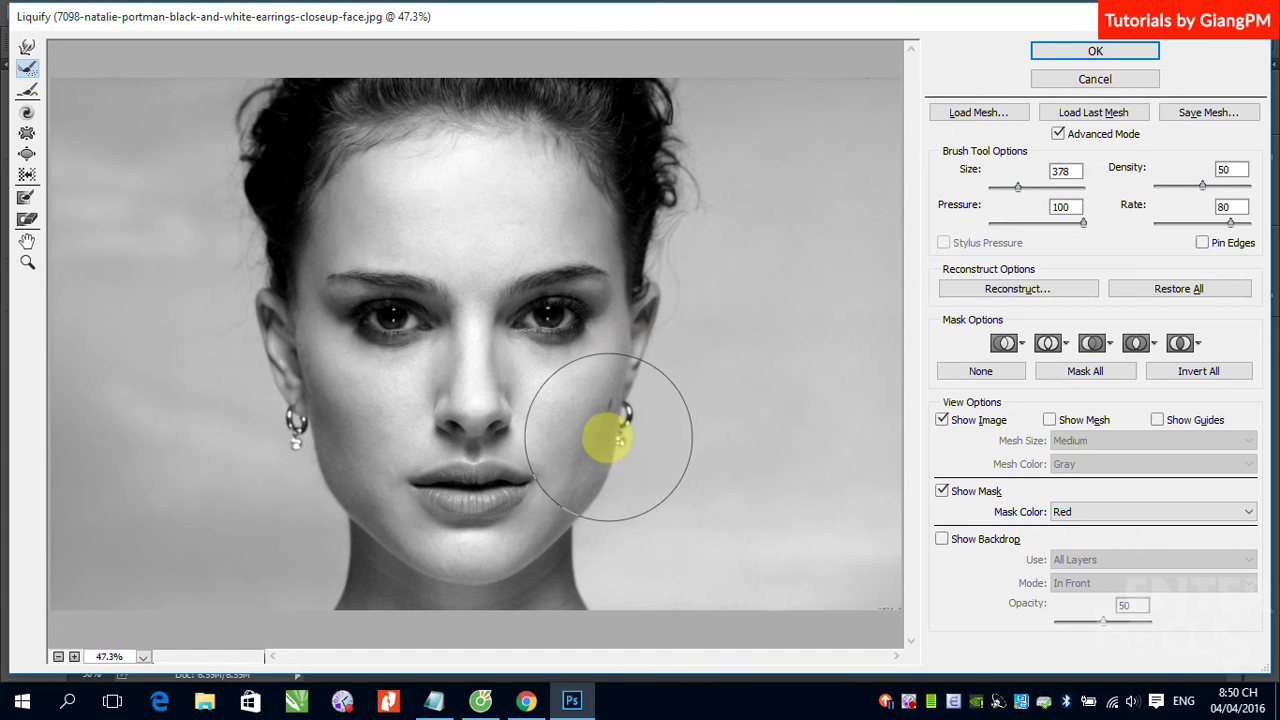
pyautogui.click(27, 46)
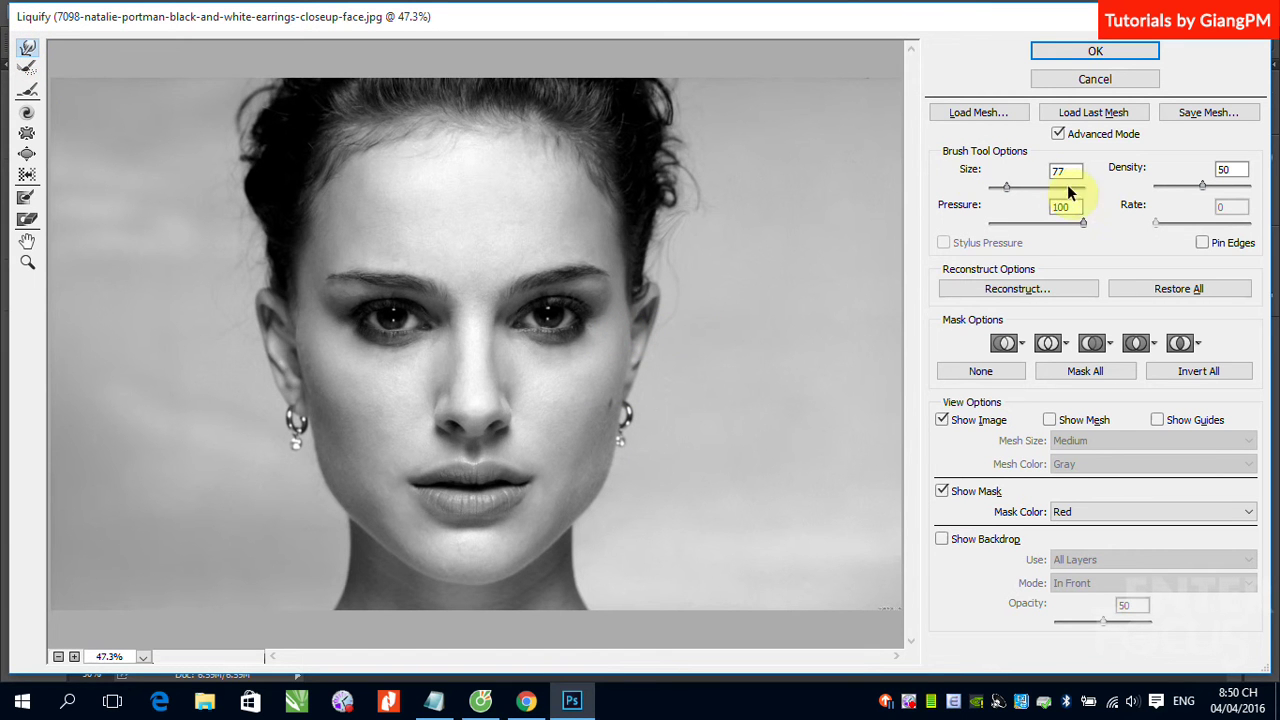
# Step: Push the right cheek and jaw inward at Forward Warp size 784, undoing the last stroke
pyautogui.moveTo(1008, 189); pyautogui.dragTo(1024, 189)
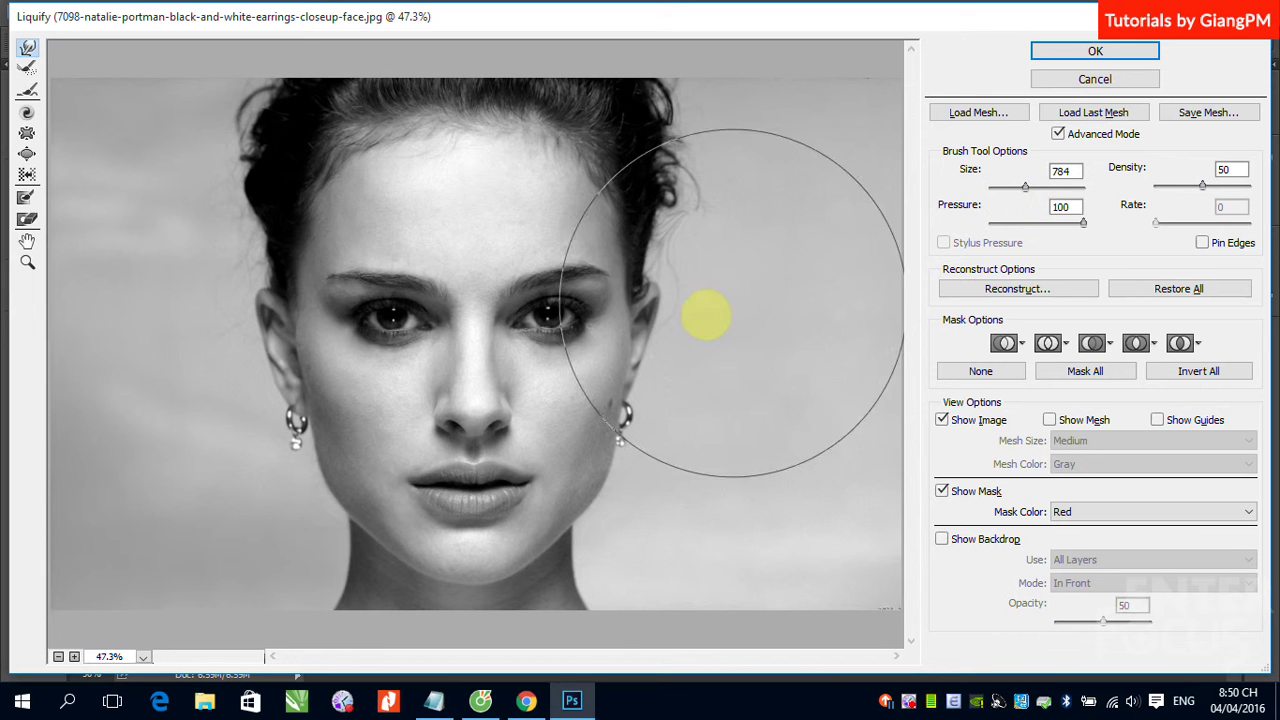
pyautogui.moveTo(694, 323)
pyautogui.mouseDown()
pyautogui.moveTo(654, 320)
pyautogui.moveTo(603, 440)
pyautogui.moveTo(621, 343)
pyautogui.moveTo(622, 370)
pyautogui.mouseUp()
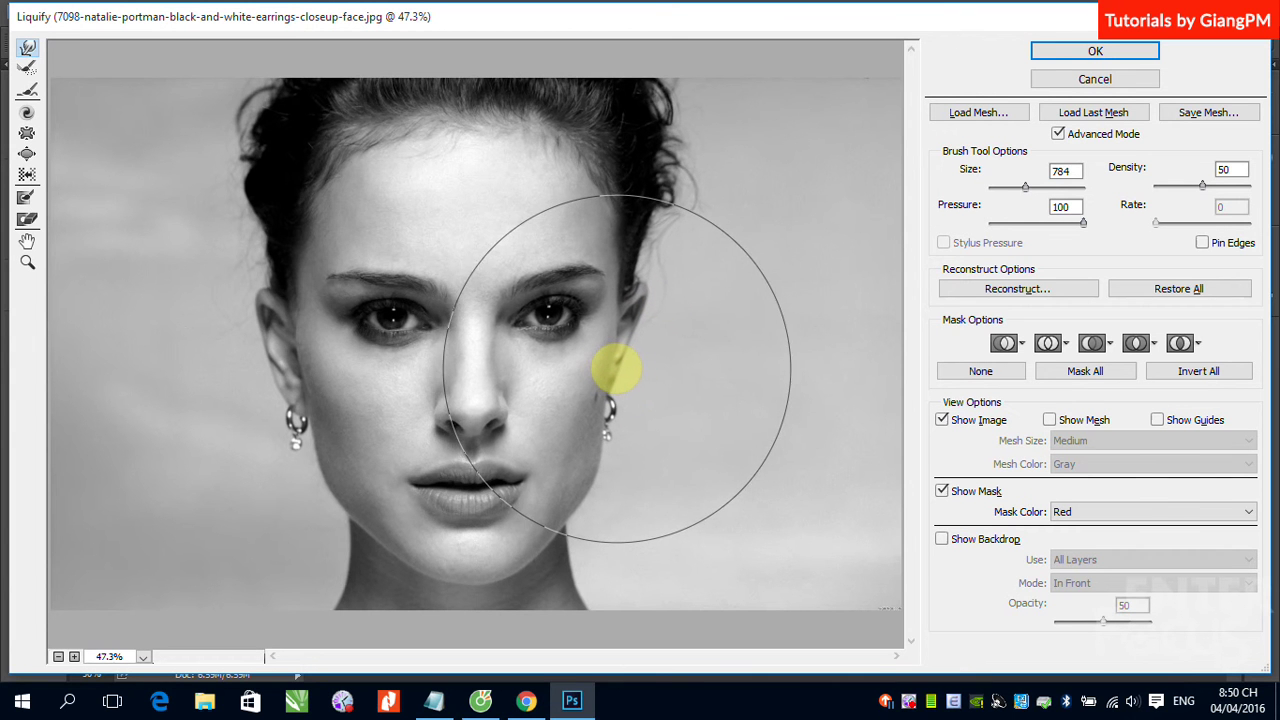
pyautogui.moveTo(622, 370)
pyautogui.mouseDown()
pyautogui.moveTo(594, 432)
pyautogui.moveTo(423, 409)
pyautogui.moveTo(360, 362)
pyautogui.moveTo(490, 365)
pyautogui.moveTo(428, 366)
pyautogui.mouseUp()
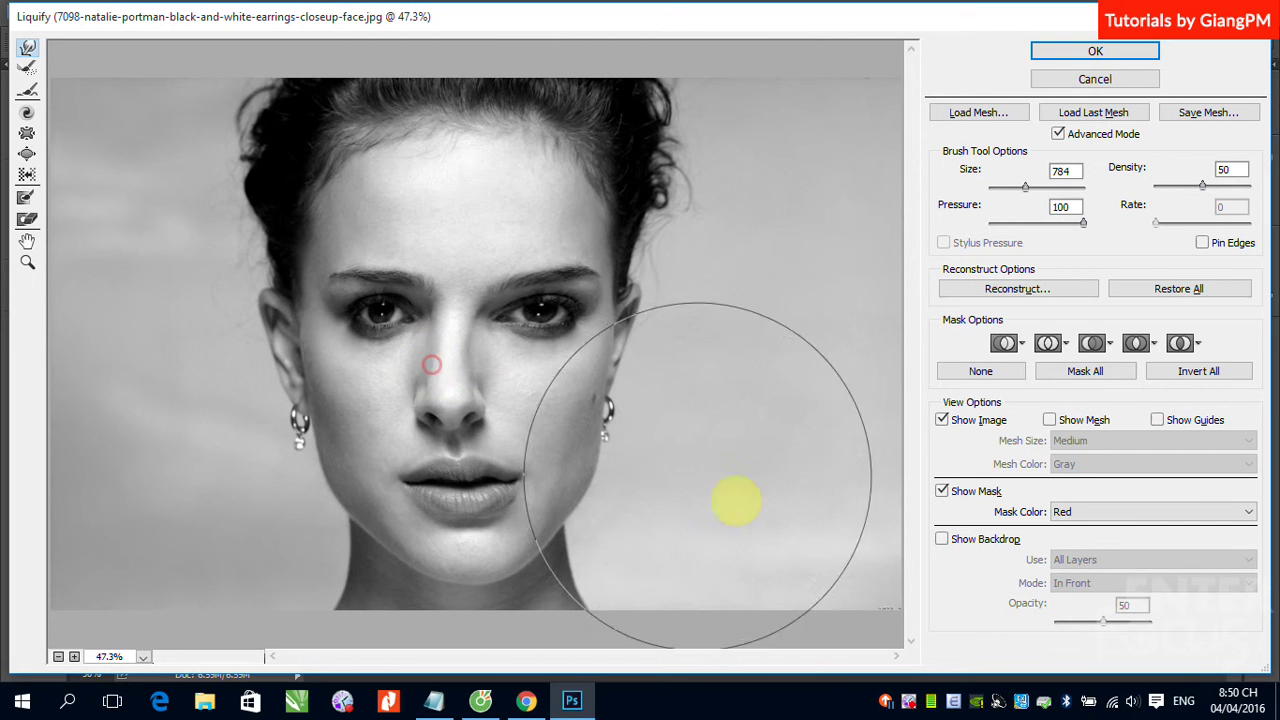
pyautogui.moveTo(505, 470)
pyautogui.mouseDown()
pyautogui.moveTo(491, 449)
pyautogui.moveTo(514, 451)
pyautogui.moveTo(406, 437)
pyautogui.moveTo(487, 438)
pyautogui.mouseUp()
pyautogui.hotkey('ctrl', 'z')
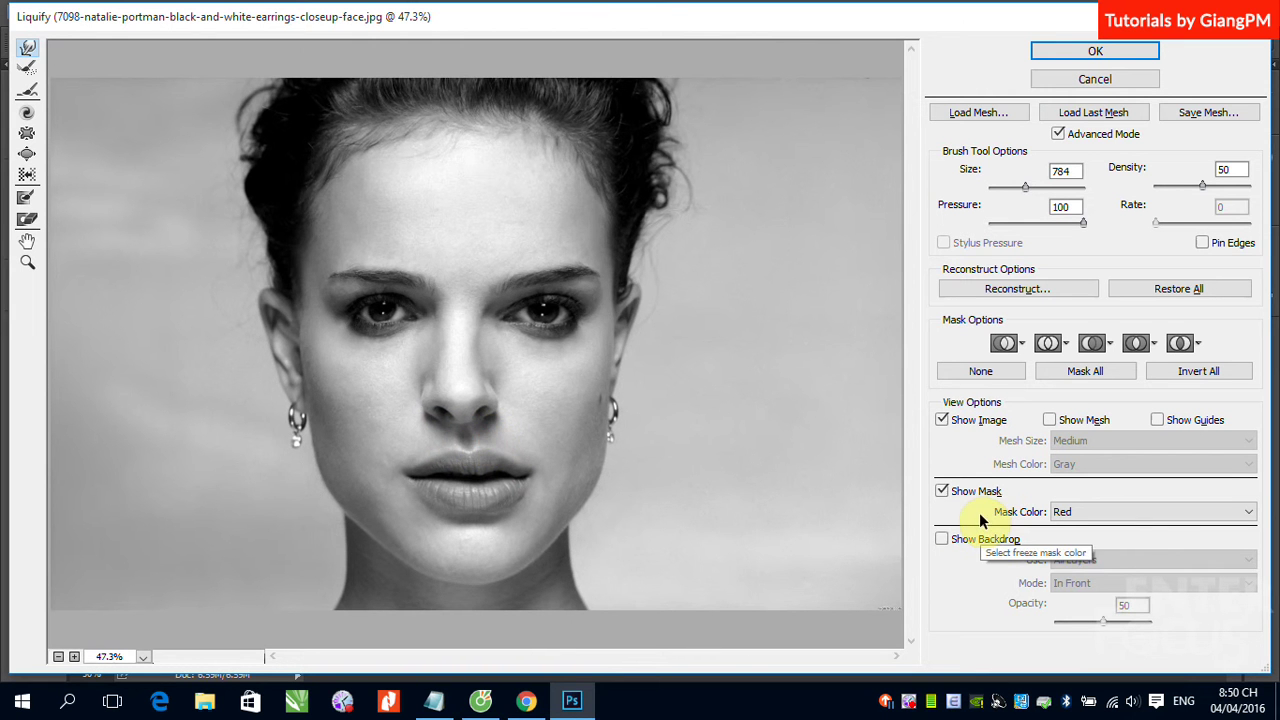
pyautogui.click(27, 68)
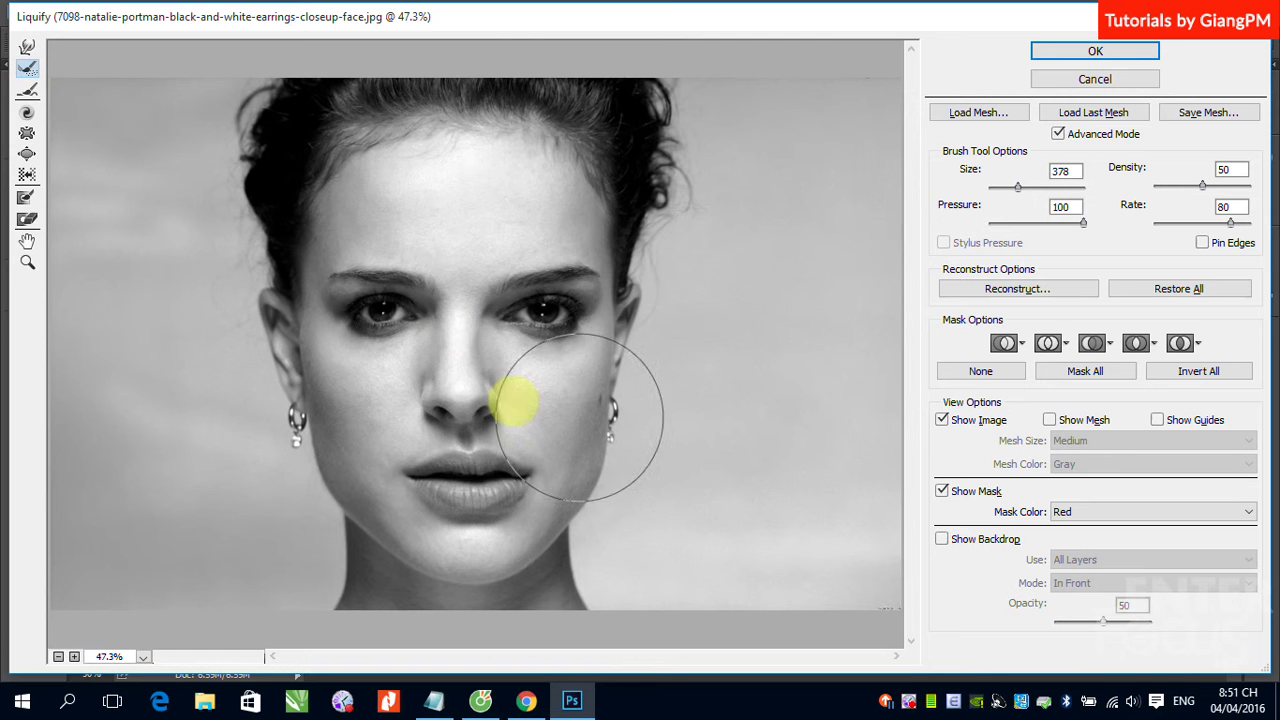
# Step: Restore the warped face, twirl it clockwise at brush size 1933, then reconstruct it again
pyautogui.click(466, 400)
pyautogui.moveTo(600, 348)
pyautogui.mouseDown()
pyautogui.moveTo(768, 185)
pyautogui.moveTo(303, 527)
pyautogui.moveTo(379, 247)
pyautogui.mouseUp()
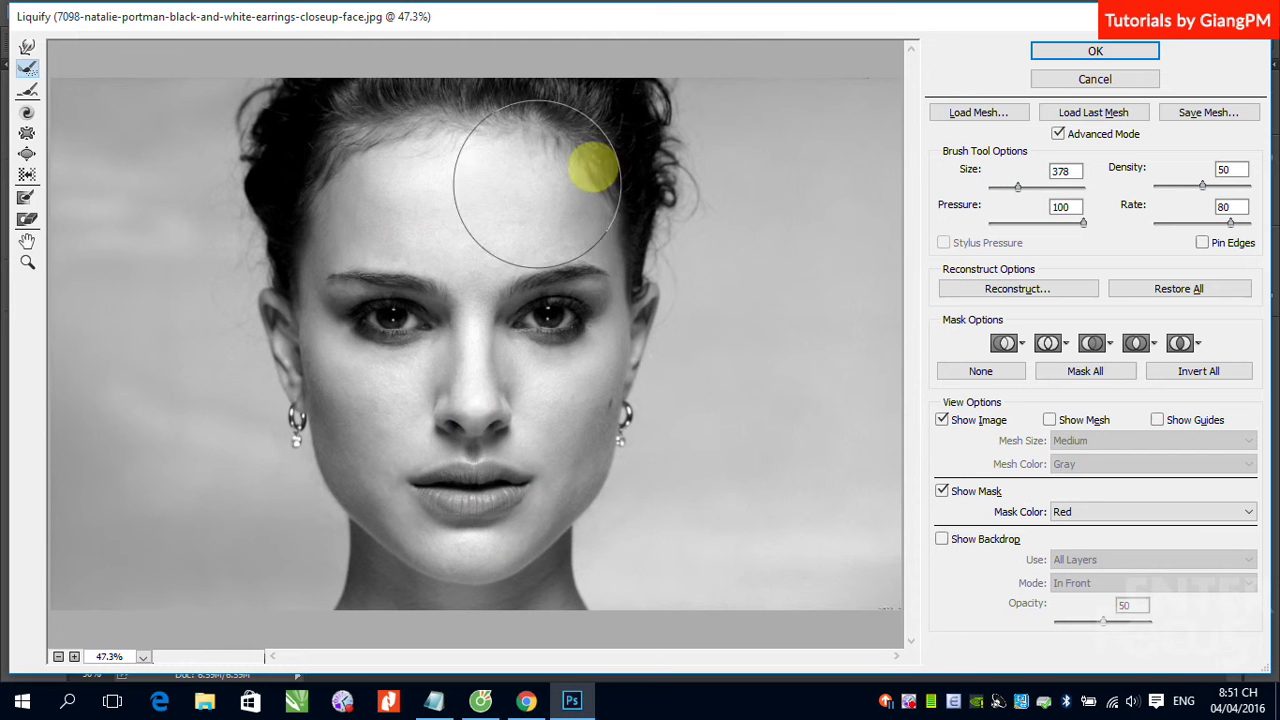
pyautogui.click(27, 112)
pyautogui.moveTo(1008, 187); pyautogui.dragTo(1037, 190)
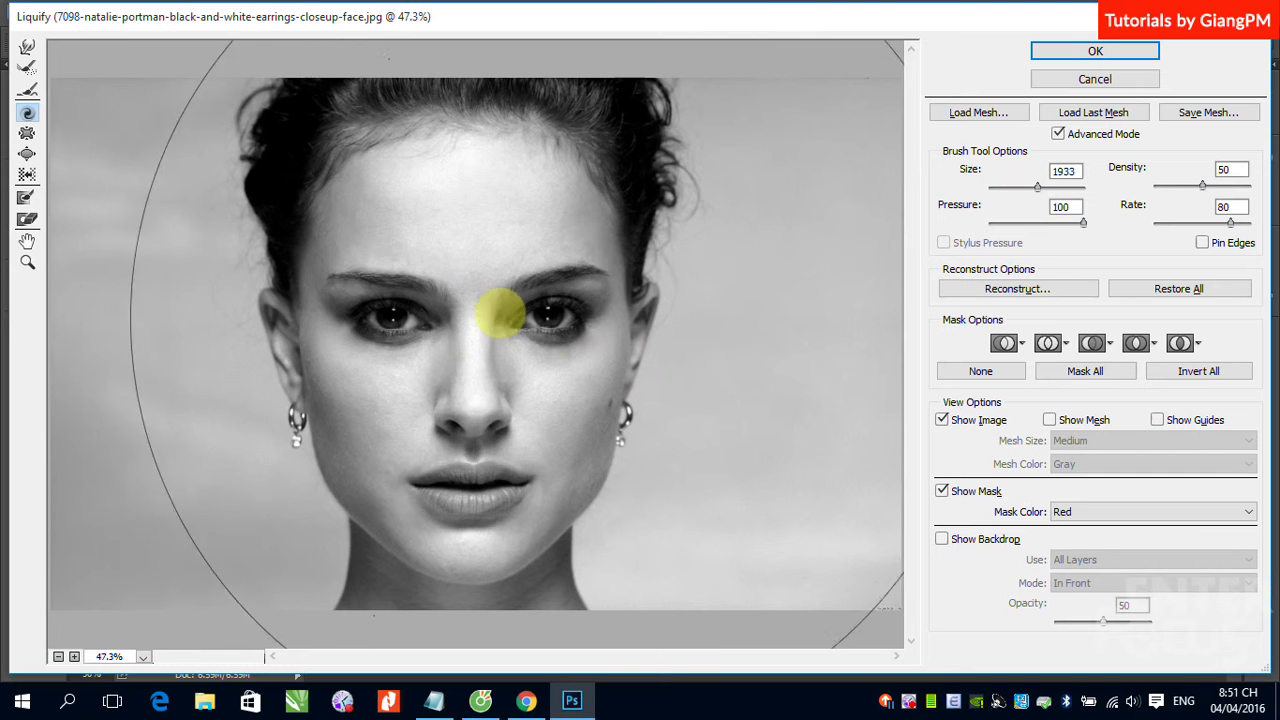
pyautogui.moveTo(451, 309); pyautogui.dragTo(455, 308)
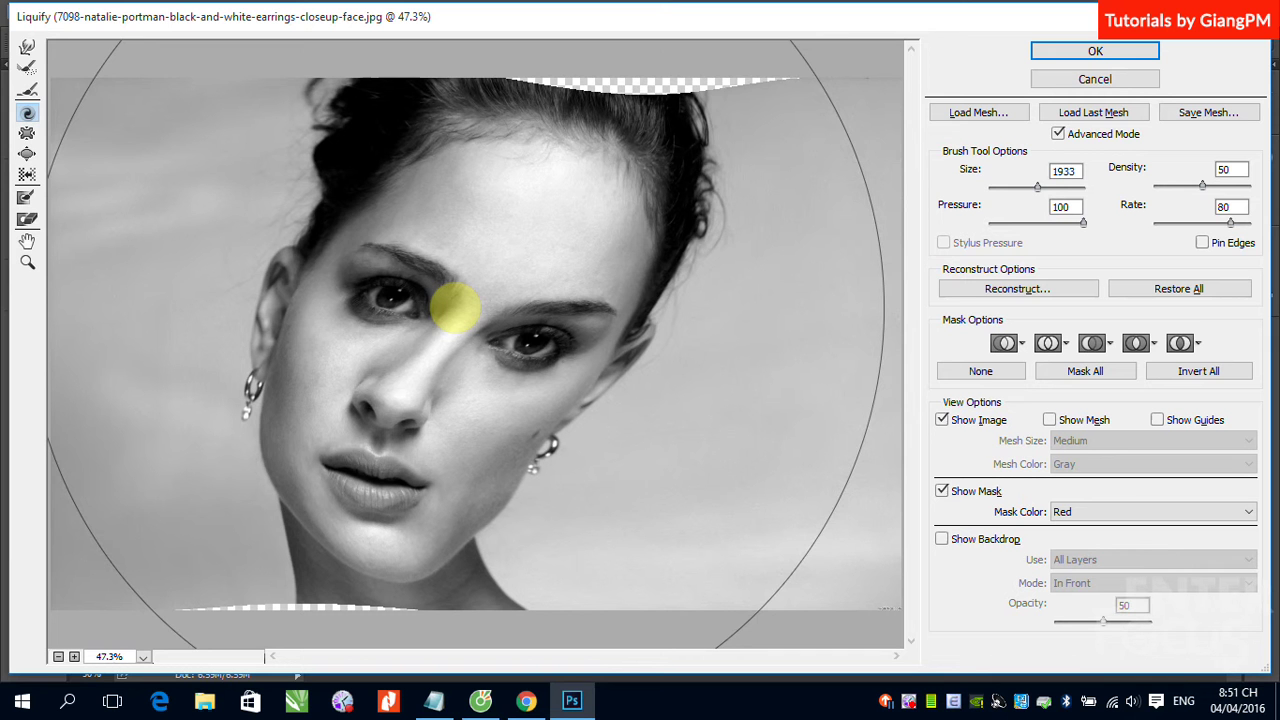
pyautogui.click(27, 68)
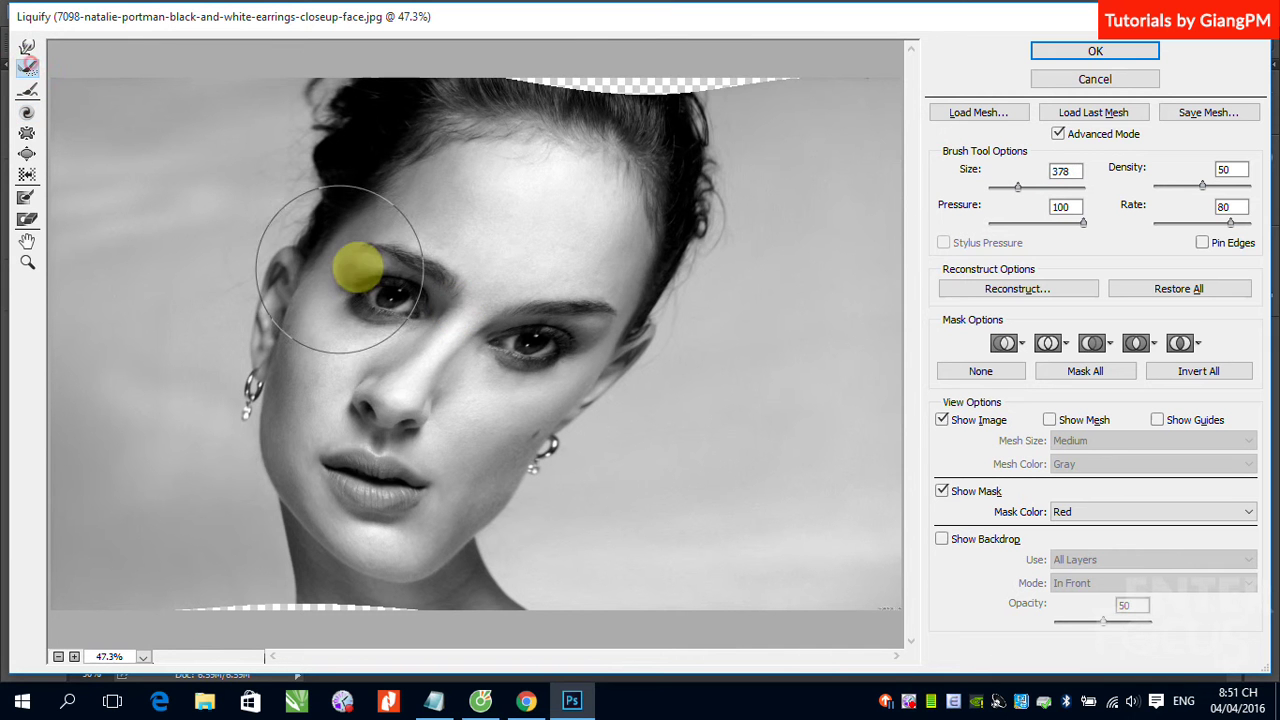
pyautogui.moveTo(337, 271)
pyautogui.mouseDown()
pyautogui.moveTo(666, 209)
pyautogui.moveTo(457, 114)
pyautogui.moveTo(450, 137)
pyautogui.moveTo(300, 186)
pyautogui.moveTo(400, 371)
pyautogui.moveTo(700, 434)
pyautogui.moveTo(440, 505)
pyautogui.moveTo(623, 551)
pyautogui.moveTo(560, 650)
pyautogui.moveTo(503, 457)
pyautogui.moveTo(327, 340)
pyautogui.moveTo(663, 257)
pyautogui.moveTo(529, 157)
pyautogui.moveTo(386, 92)
pyautogui.moveTo(563, 176)
pyautogui.moveTo(734, 391)
pyautogui.moveTo(206, 665)
pyautogui.moveTo(86, 614)
pyautogui.moveTo(380, 590)
pyautogui.mouseUp()
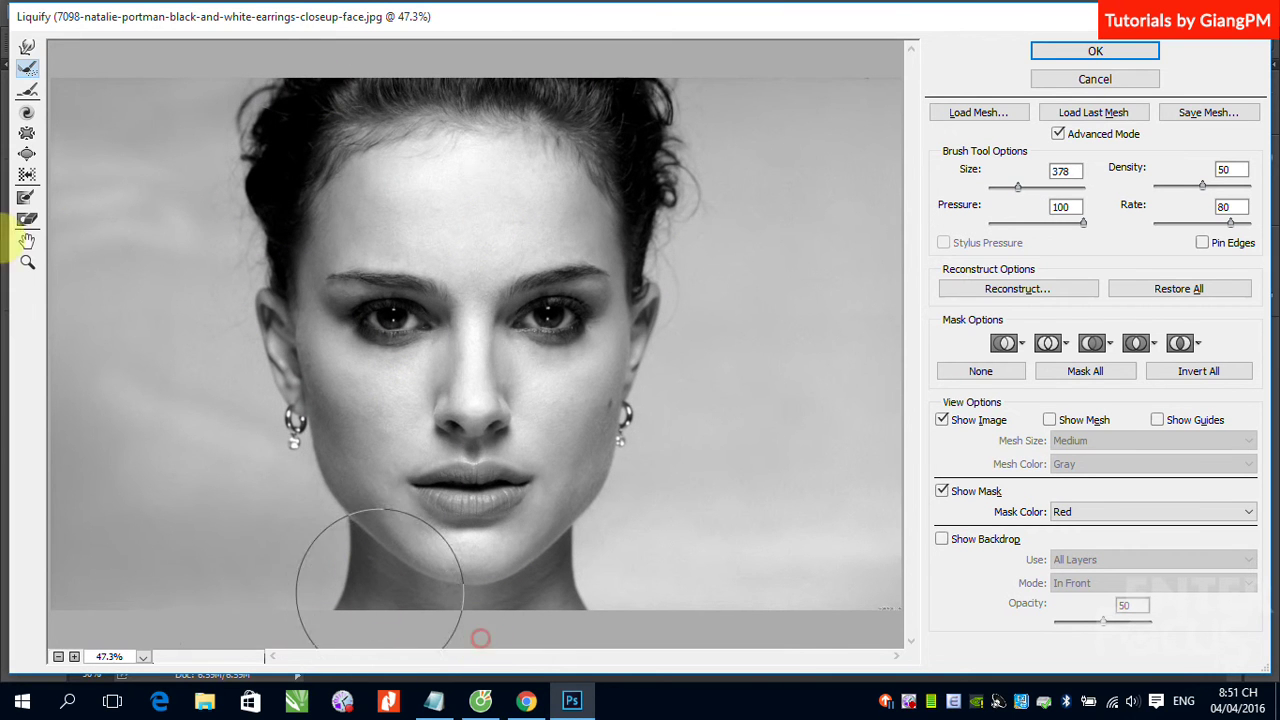
# Step: Bloat the face from brow to nose bridge at size 1933, then around the eye at size 243
pyautogui.click(27, 133)
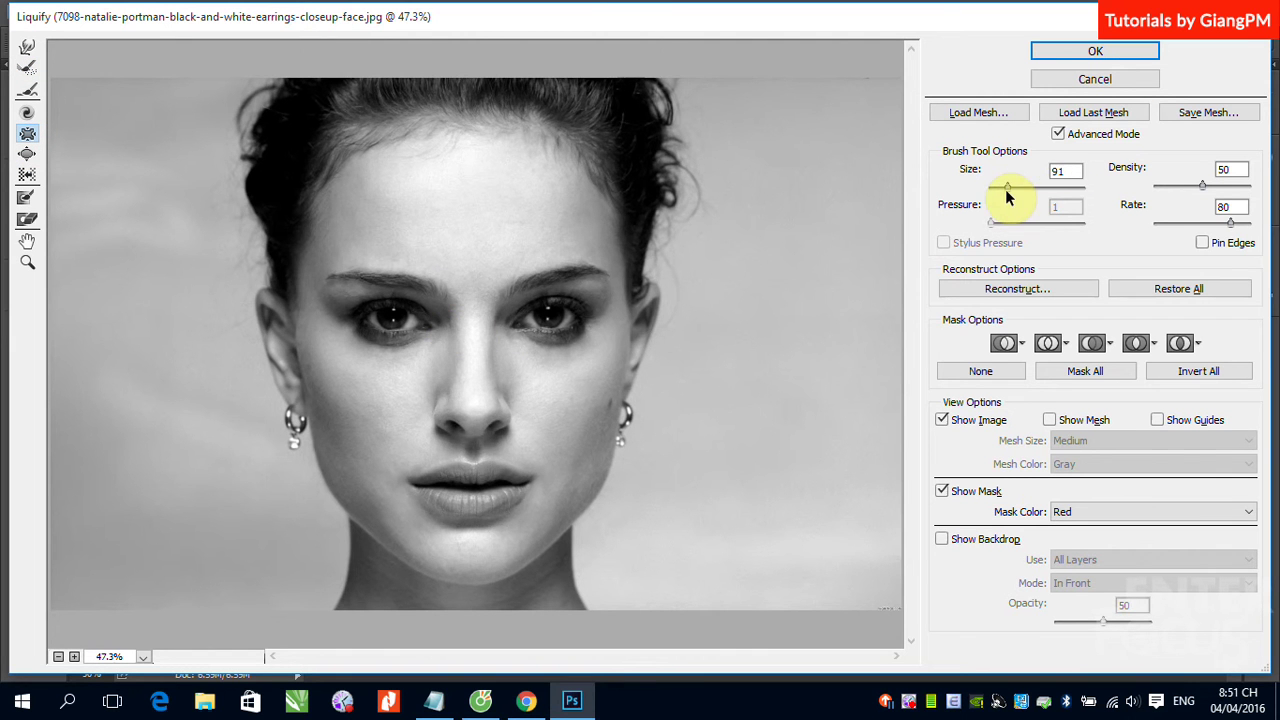
pyautogui.moveTo(1040, 190); pyautogui.dragTo(1035, 191)
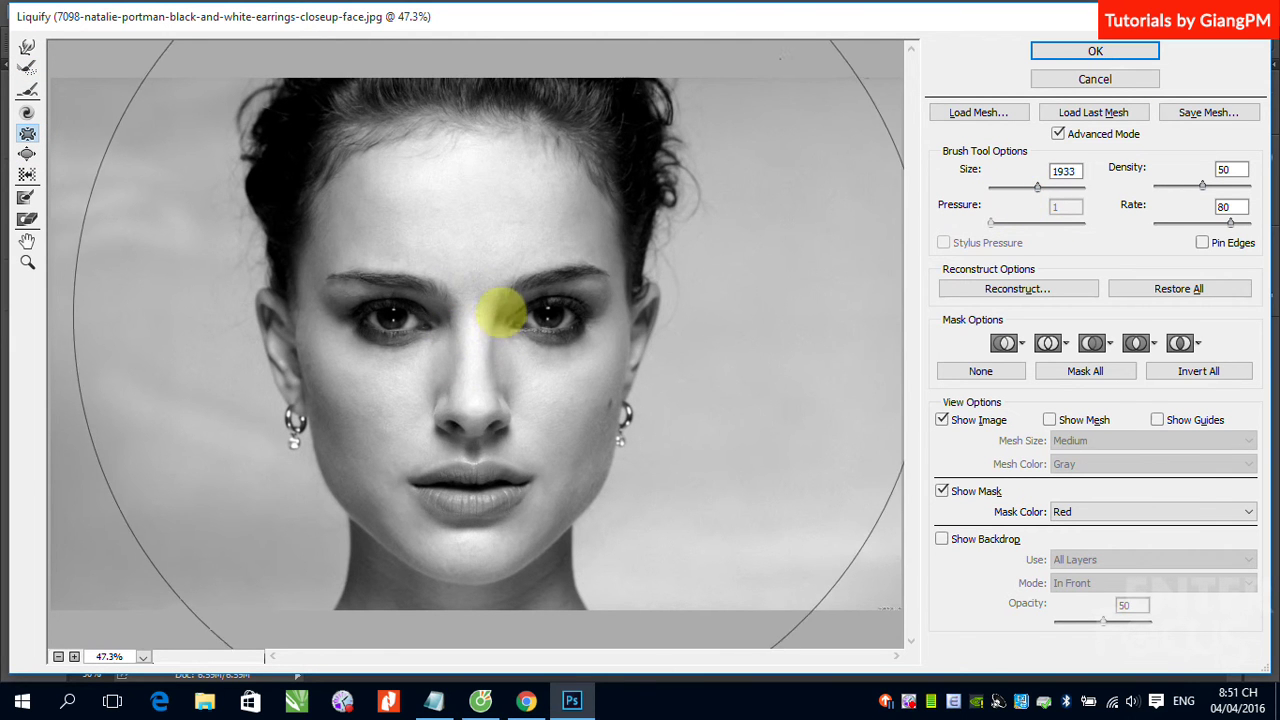
pyautogui.moveTo(494, 305); pyautogui.dragTo(494, 305)
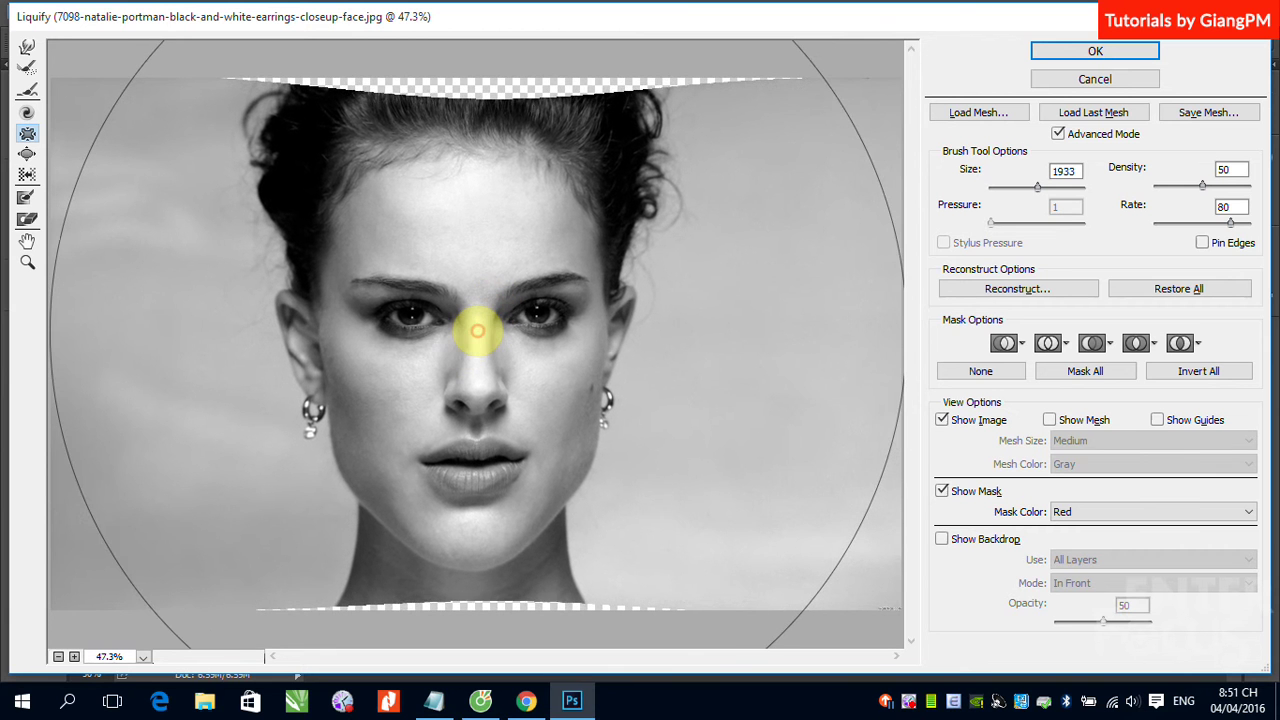
pyautogui.moveTo(494, 305); pyautogui.dragTo(479, 331)
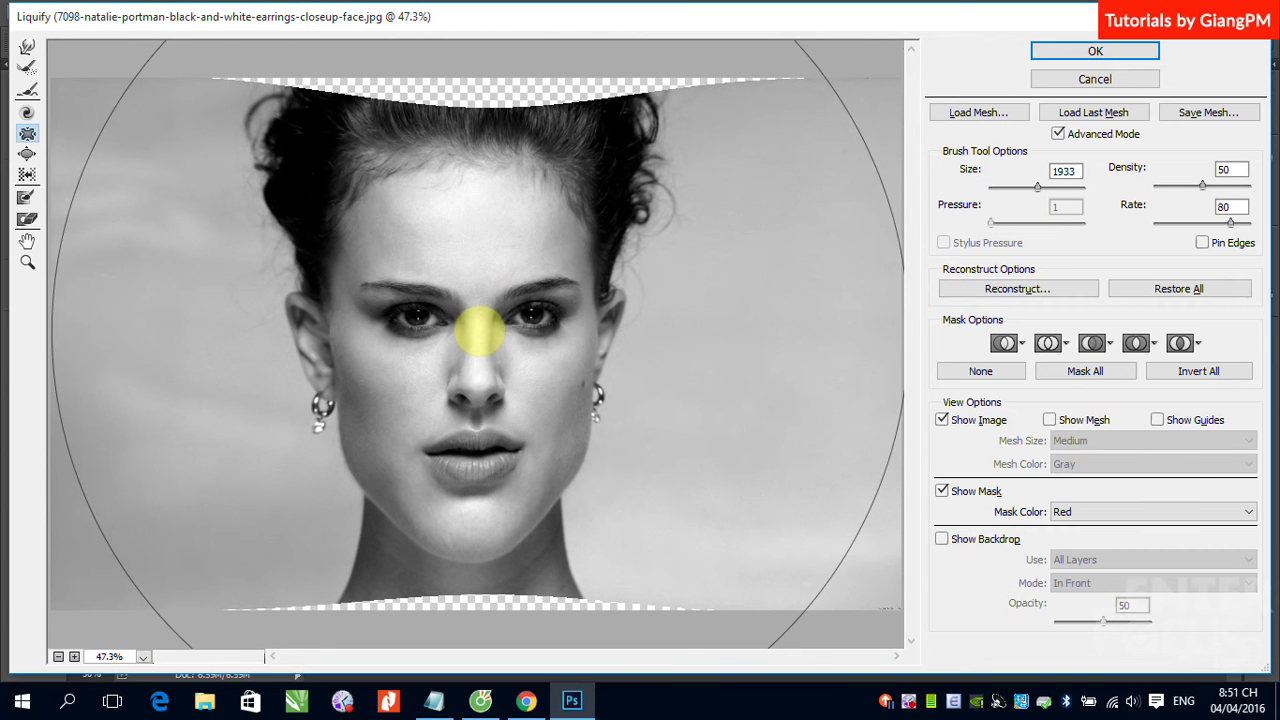
pyautogui.moveTo(1016, 197); pyautogui.dragTo(1013, 187)
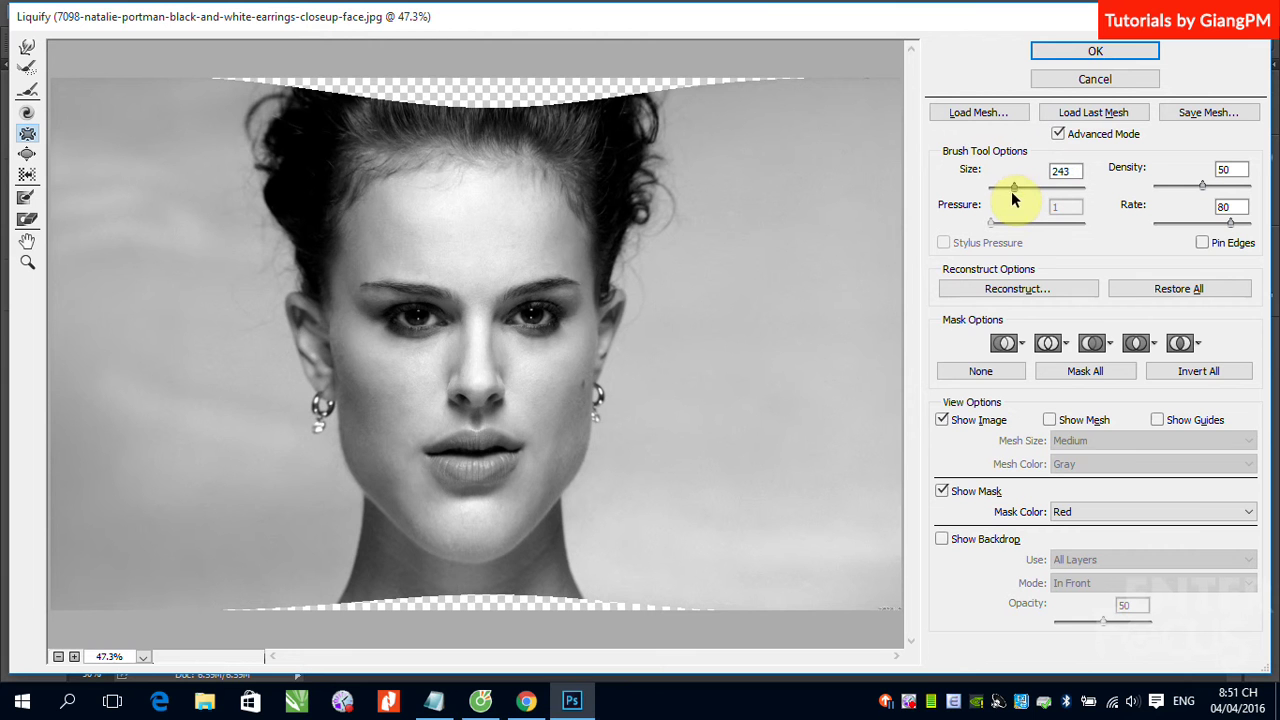
pyautogui.moveTo(400, 329); pyautogui.dragTo(538, 322)
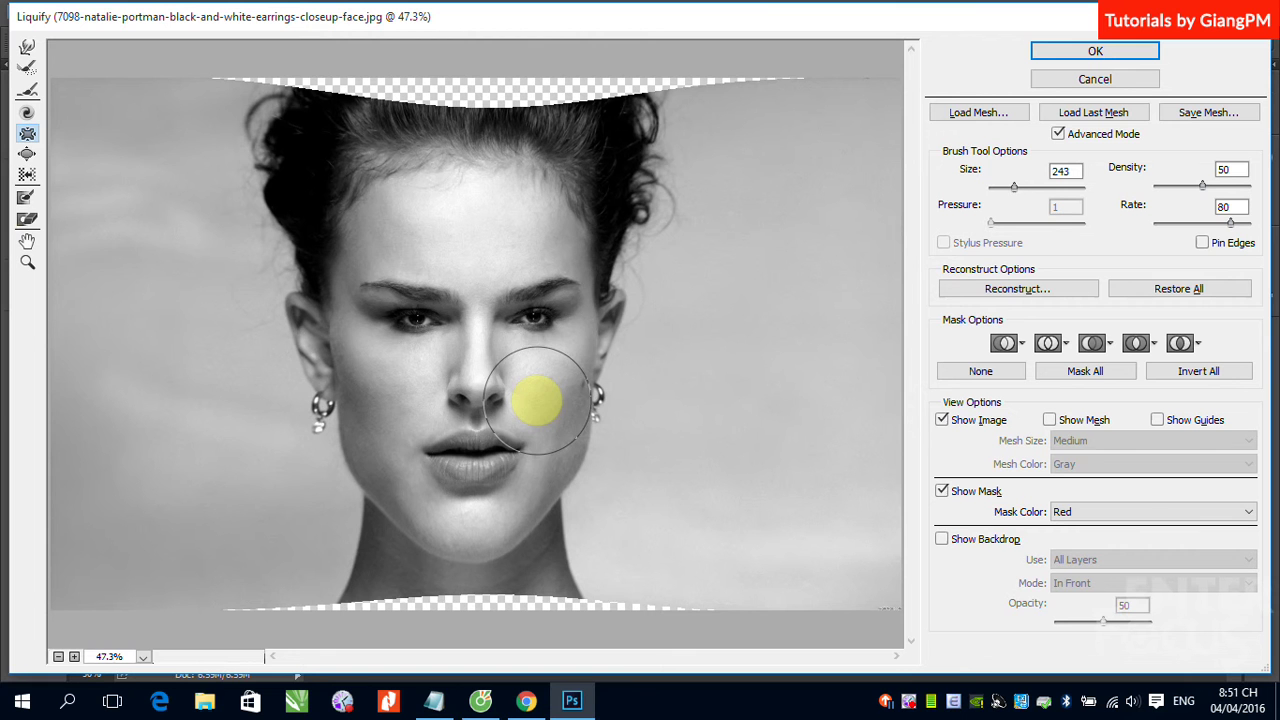
# Step: Warp the nose and lips with an enlarged Push Left brush into a swollen, open mouth
pyautogui.click(27, 153)
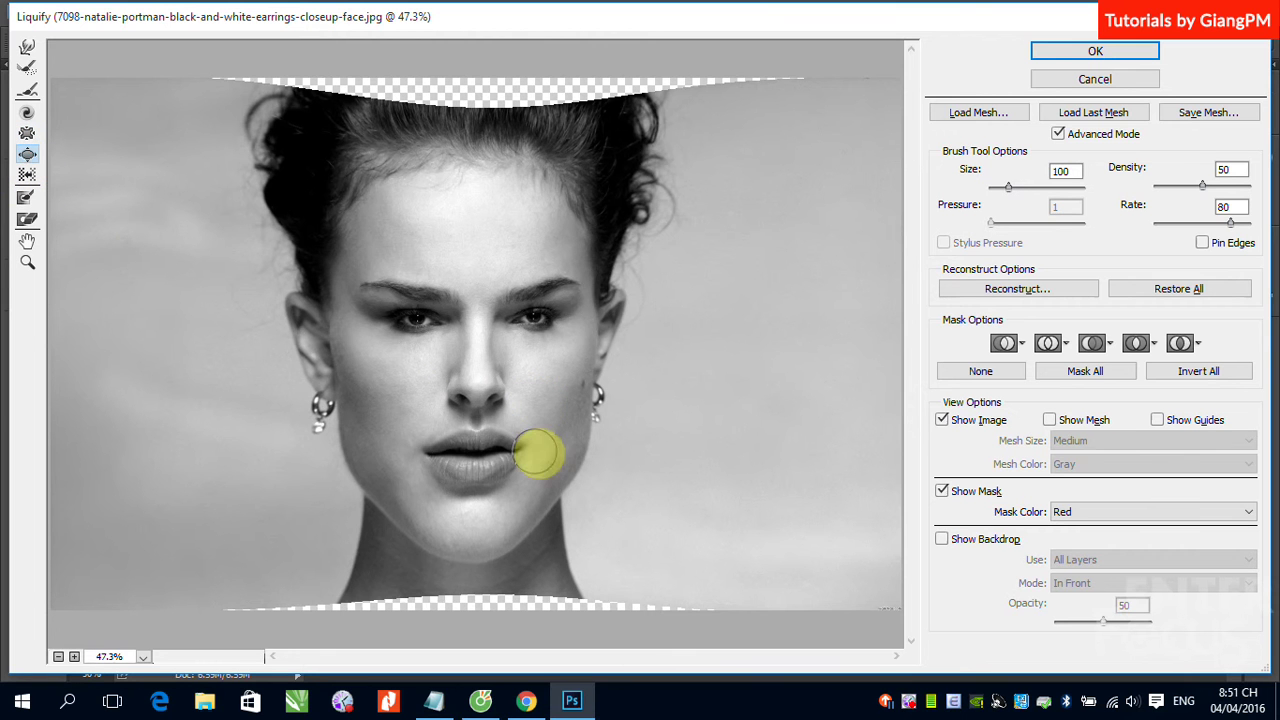
pyautogui.moveTo(1009, 192)
pyautogui.mouseDown()
pyautogui.moveTo(1031, 188)
pyautogui.moveTo(1016, 187)
pyautogui.mouseUp()
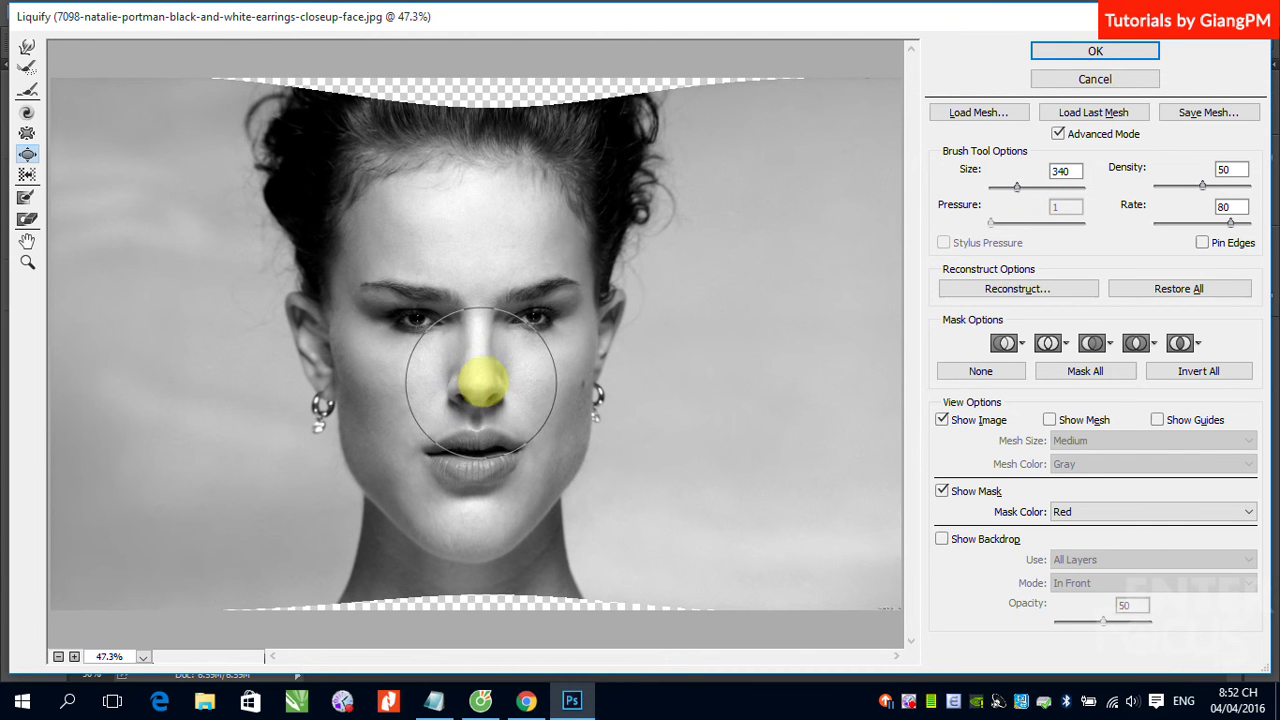
pyautogui.moveTo(481, 381)
pyautogui.mouseDown()
pyautogui.moveTo(466, 377)
pyautogui.moveTo(466, 457)
pyautogui.moveTo(500, 457)
pyautogui.moveTo(449, 457)
pyautogui.moveTo(491, 454)
pyautogui.moveTo(457, 460)
pyautogui.moveTo(488, 464)
pyautogui.mouseUp()
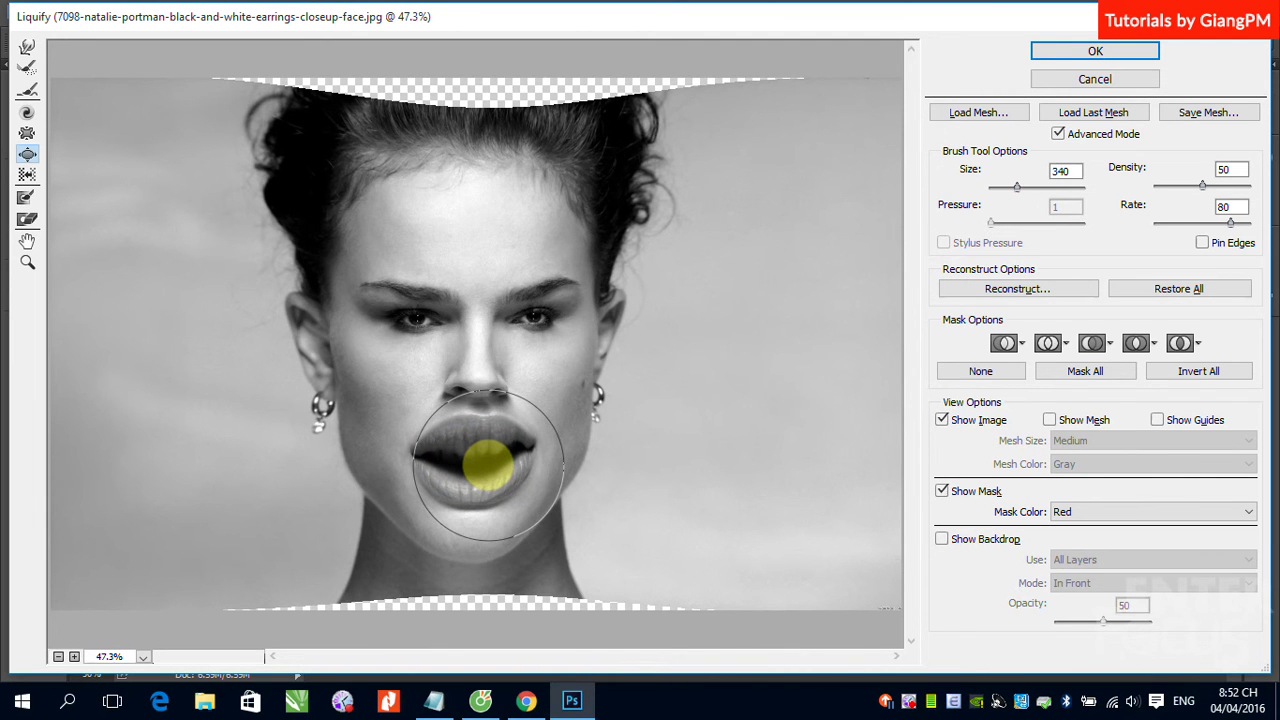
pyautogui.moveTo(488, 463)
pyautogui.mouseDown()
pyautogui.moveTo(463, 451)
pyautogui.moveTo(480, 457)
pyautogui.mouseUp()
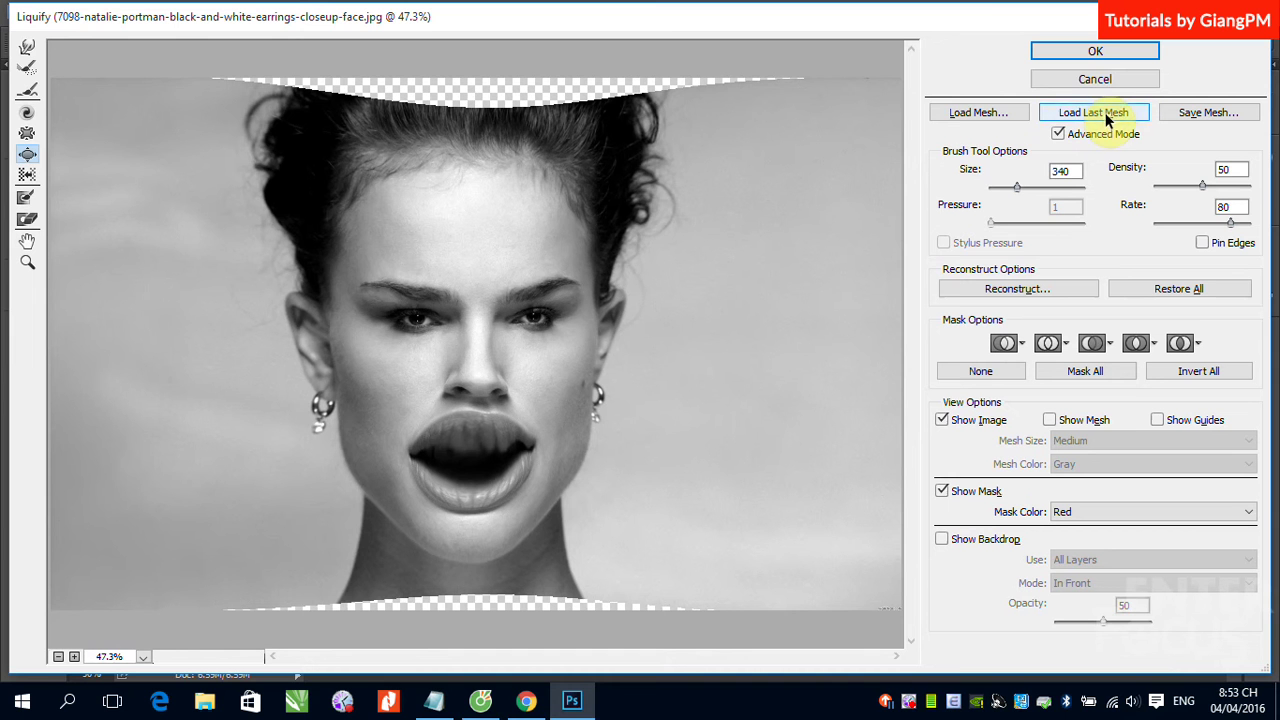
# Step: Reset Liquify settings with Alt-Cancel, then reconstruct the hair and whole face at brush size 1606
pyautogui.press('alt')
pyautogui.keyDown('alt'); pyautogui.click(1095, 80); pyautogui.keyUp('alt')
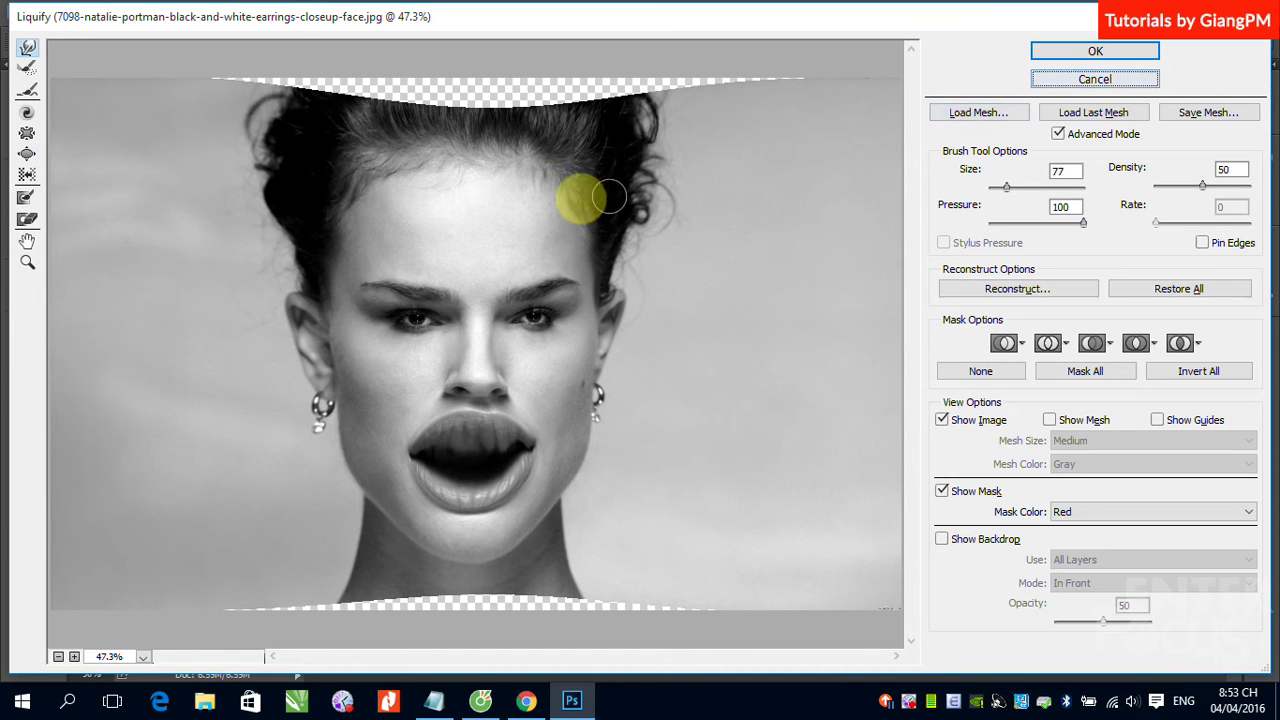
pyautogui.click(27, 68)
pyautogui.moveTo(250, 108)
pyautogui.mouseDown()
pyautogui.moveTo(728, 108)
pyautogui.moveTo(670, 82)
pyautogui.moveTo(225, 176)
pyautogui.moveTo(620, 154)
pyautogui.moveTo(589, 187)
pyautogui.mouseUp()
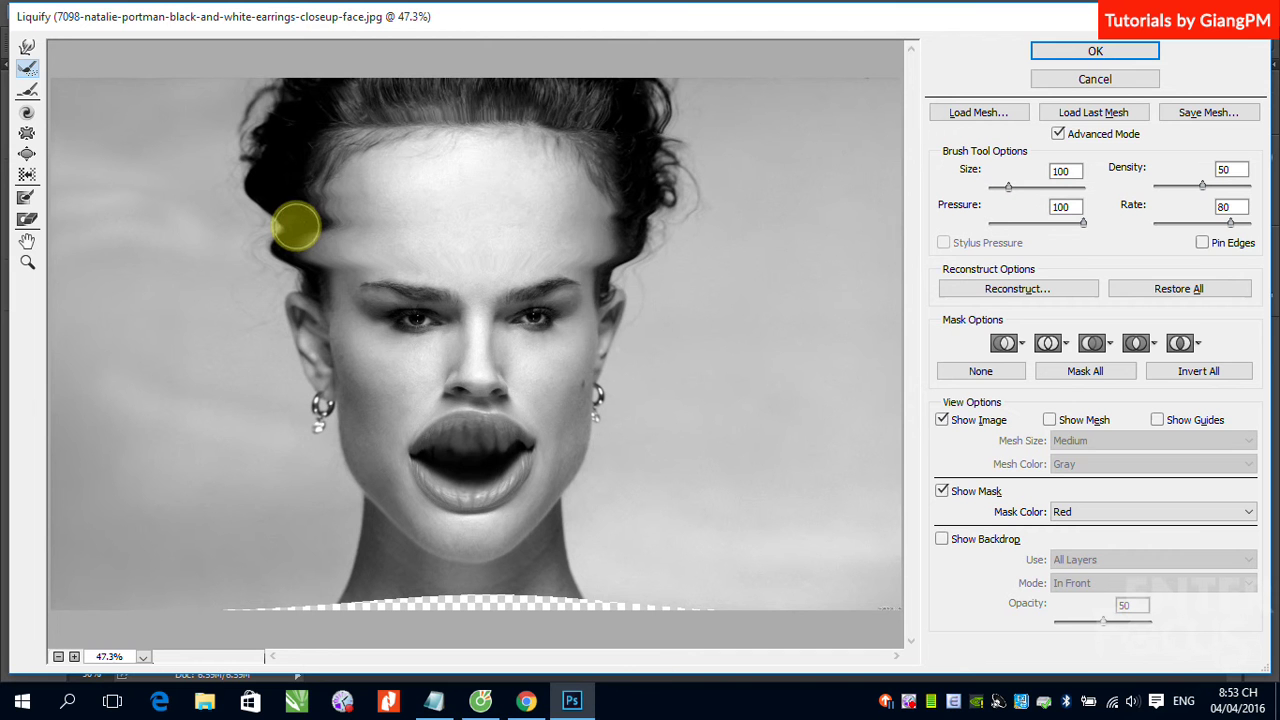
pyautogui.moveTo(1021, 189); pyautogui.dragTo(1035, 187)
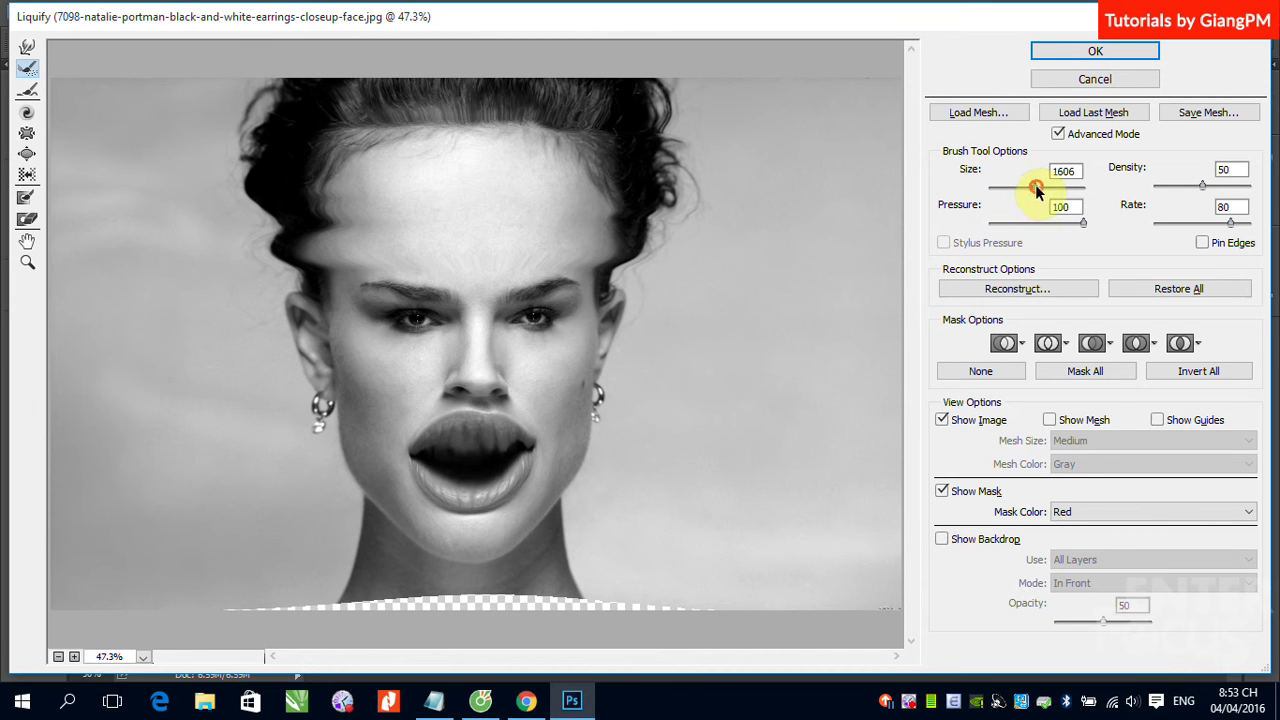
pyautogui.moveTo(486, 300)
pyautogui.mouseDown()
pyautogui.moveTo(347, 343)
pyautogui.moveTo(408, 494)
pyautogui.mouseUp()
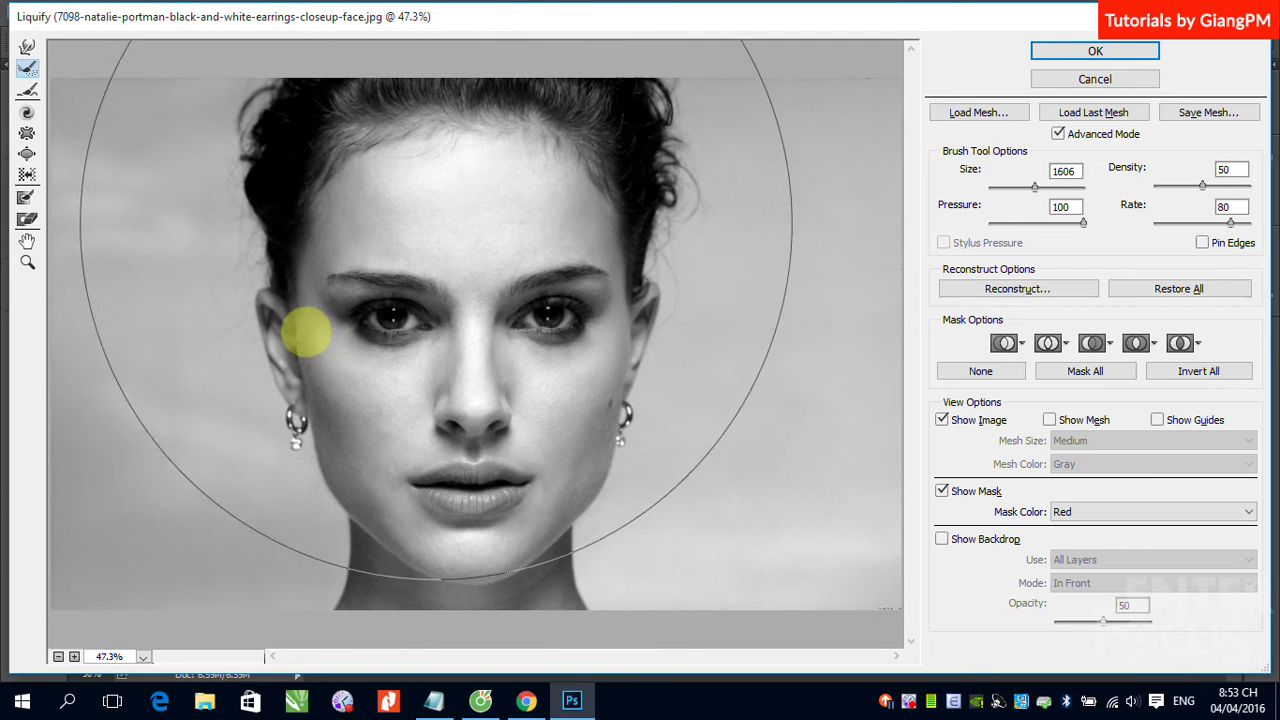
pyautogui.click(505, 262)
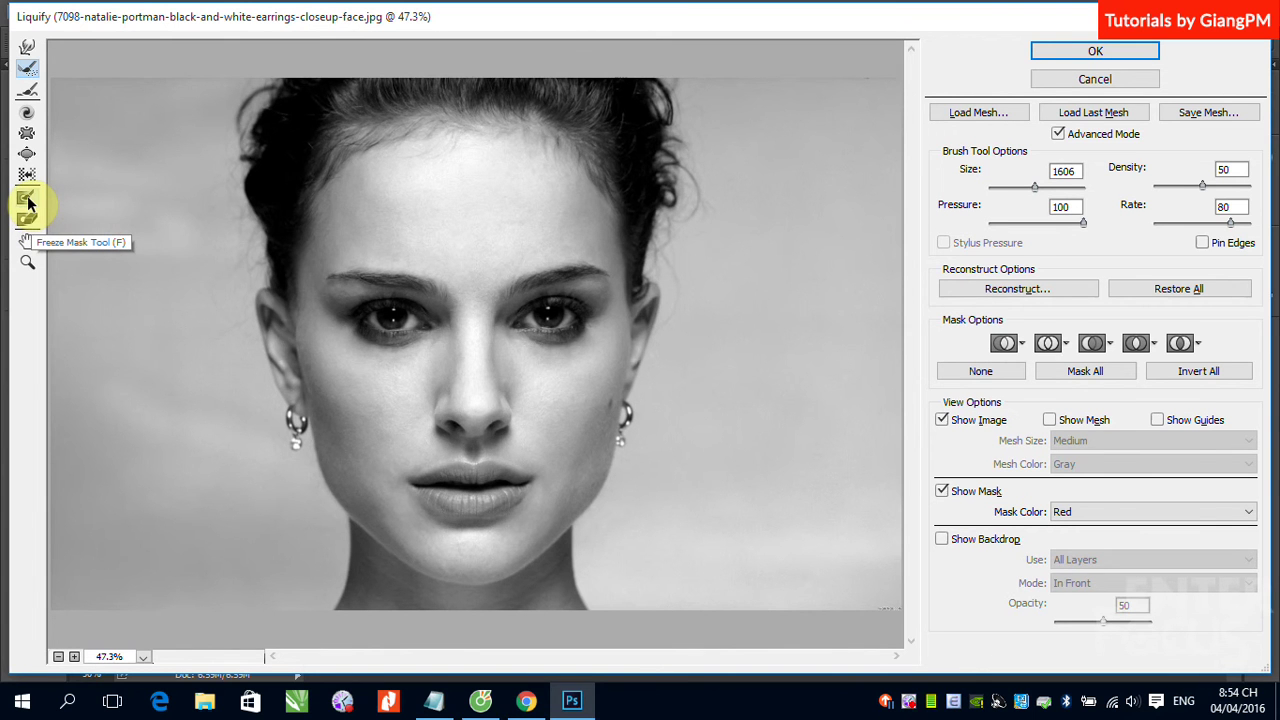
# Step: Freeze both eyes, the brow between them, the nose and the lips with a size-100 Freeze Mask brush
pyautogui.click(28, 200)
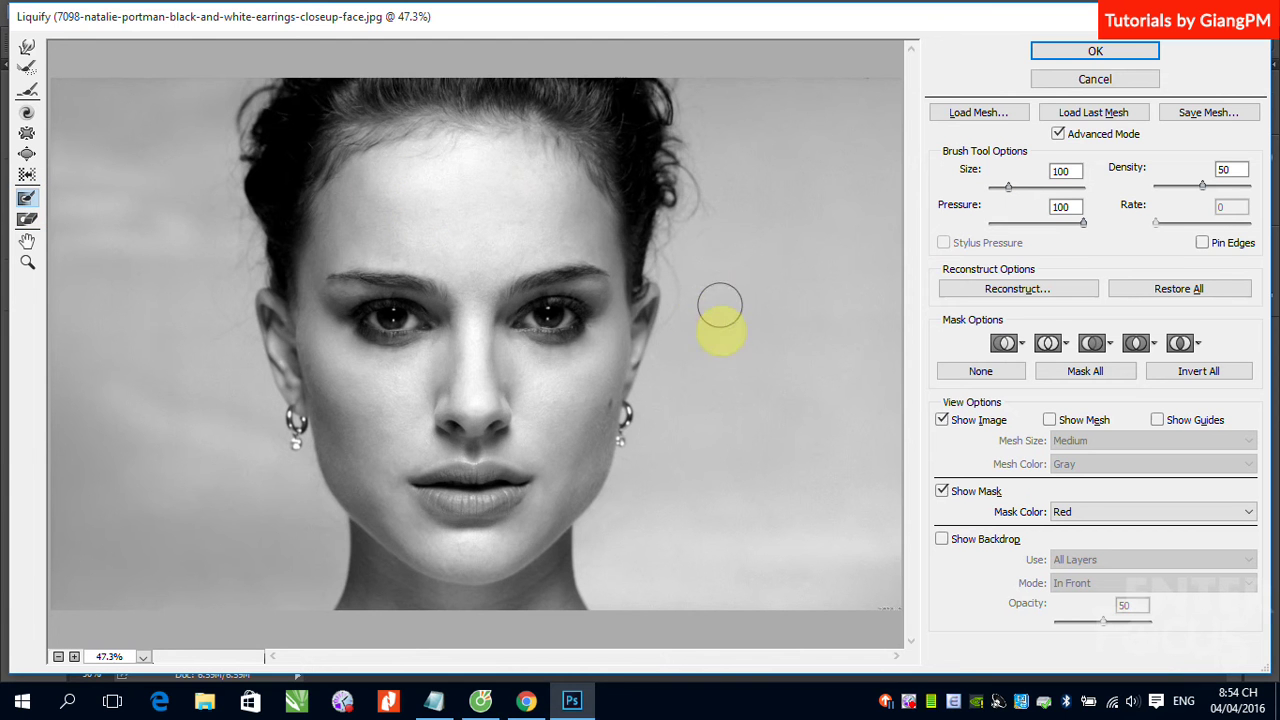
pyautogui.click(523, 320)
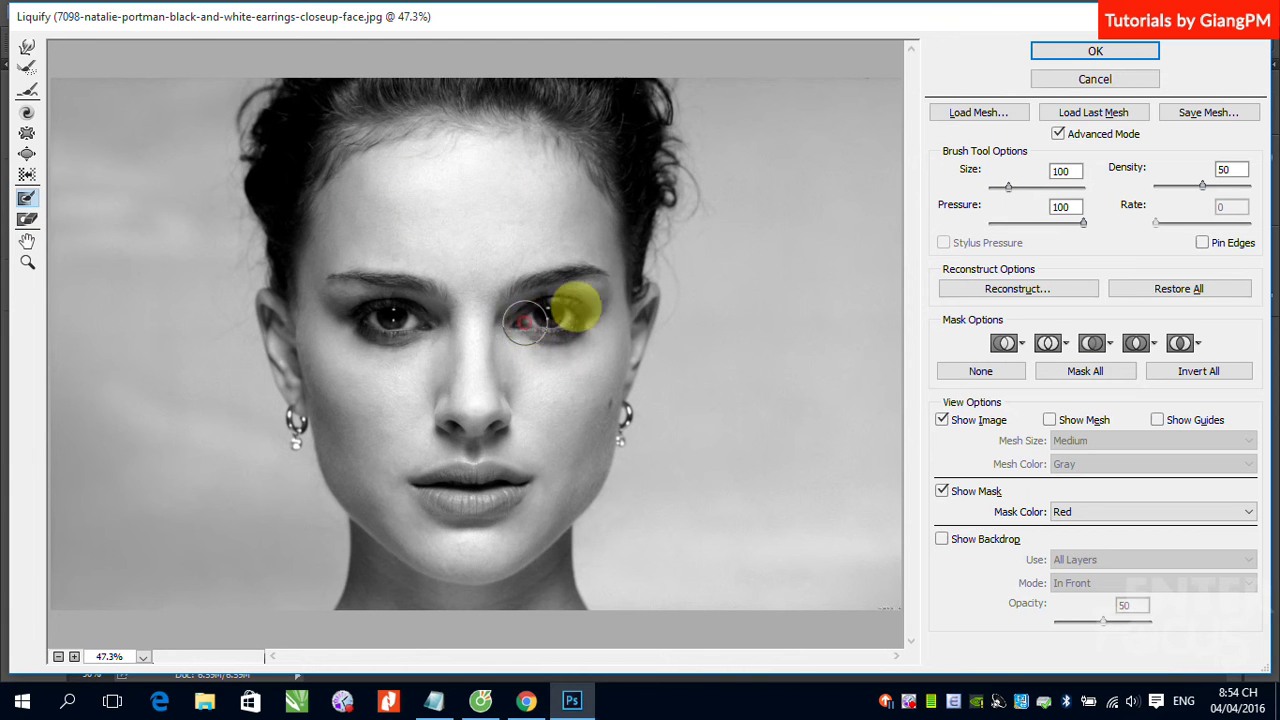
pyautogui.moveTo(523, 320)
pyautogui.mouseDown()
pyautogui.moveTo(585, 330)
pyautogui.moveTo(500, 300)
pyautogui.moveTo(586, 286)
pyautogui.moveTo(594, 329)
pyautogui.moveTo(565, 342)
pyautogui.moveTo(586, 277)
pyautogui.moveTo(529, 286)
pyautogui.moveTo(520, 329)
pyautogui.moveTo(560, 343)
pyautogui.mouseUp()
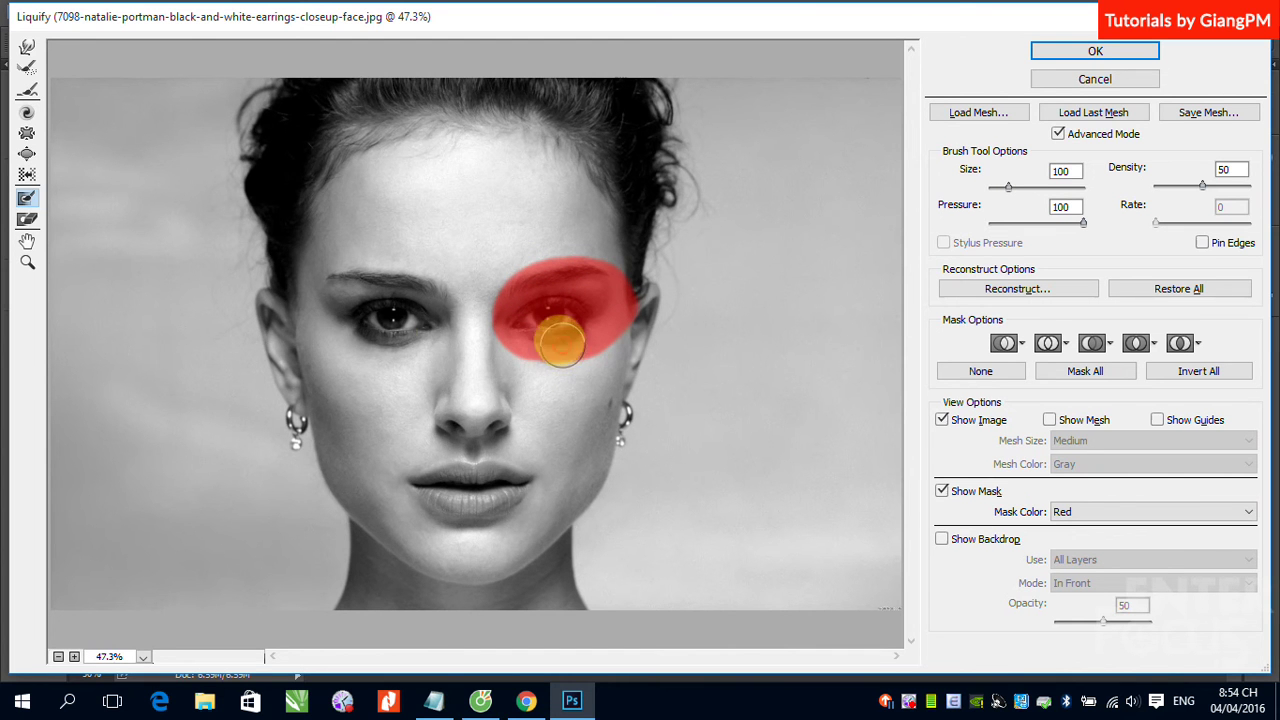
pyautogui.moveTo(354, 331)
pyautogui.mouseDown()
pyautogui.moveTo(400, 331)
pyautogui.moveTo(363, 317)
pyautogui.moveTo(388, 293)
pyautogui.moveTo(409, 329)
pyautogui.moveTo(349, 314)
pyautogui.moveTo(363, 286)
pyautogui.moveTo(425, 300)
pyautogui.moveTo(400, 337)
pyautogui.moveTo(331, 309)
pyautogui.moveTo(406, 289)
pyautogui.moveTo(428, 332)
pyautogui.moveTo(437, 289)
pyautogui.moveTo(437, 414)
pyautogui.moveTo(488, 428)
pyautogui.moveTo(466, 349)
pyautogui.moveTo(463, 374)
pyautogui.moveTo(486, 354)
pyautogui.moveTo(488, 293)
pyautogui.moveTo(429, 286)
pyautogui.moveTo(529, 286)
pyautogui.moveTo(379, 289)
pyautogui.moveTo(530, 289)
pyautogui.mouseUp()
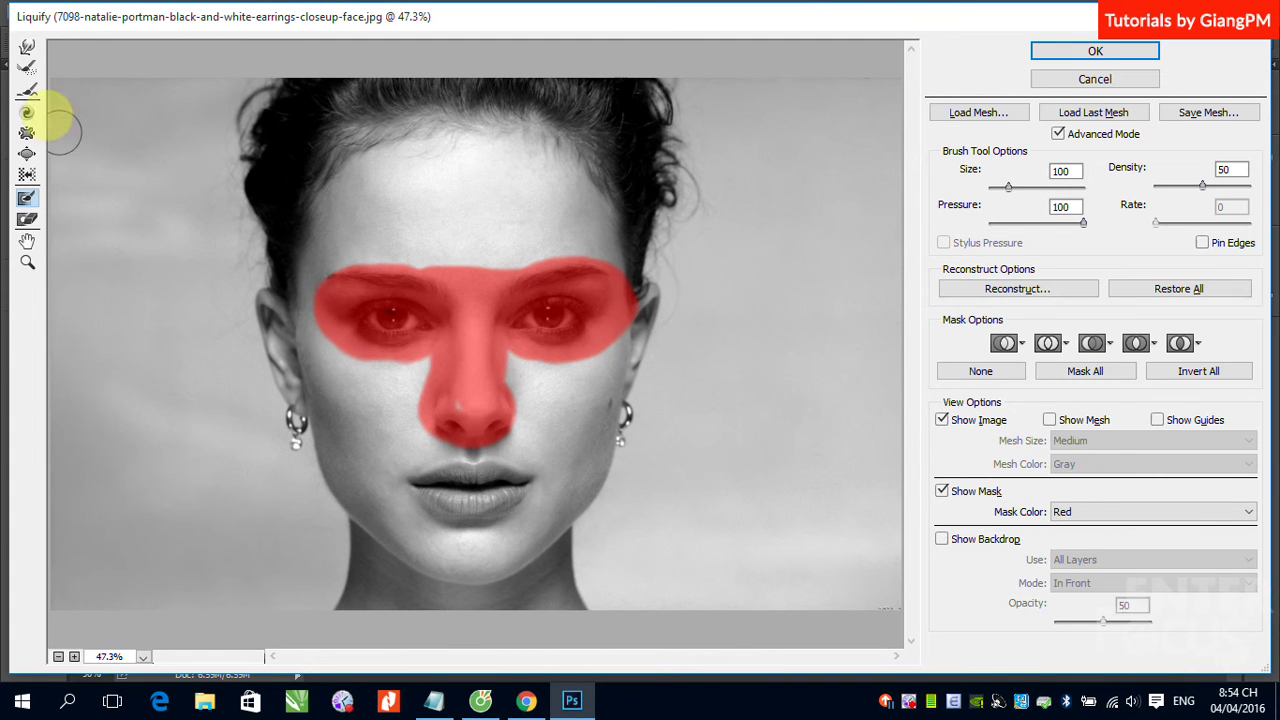
pyautogui.moveTo(500, 370); pyautogui.dragTo(500, 420)
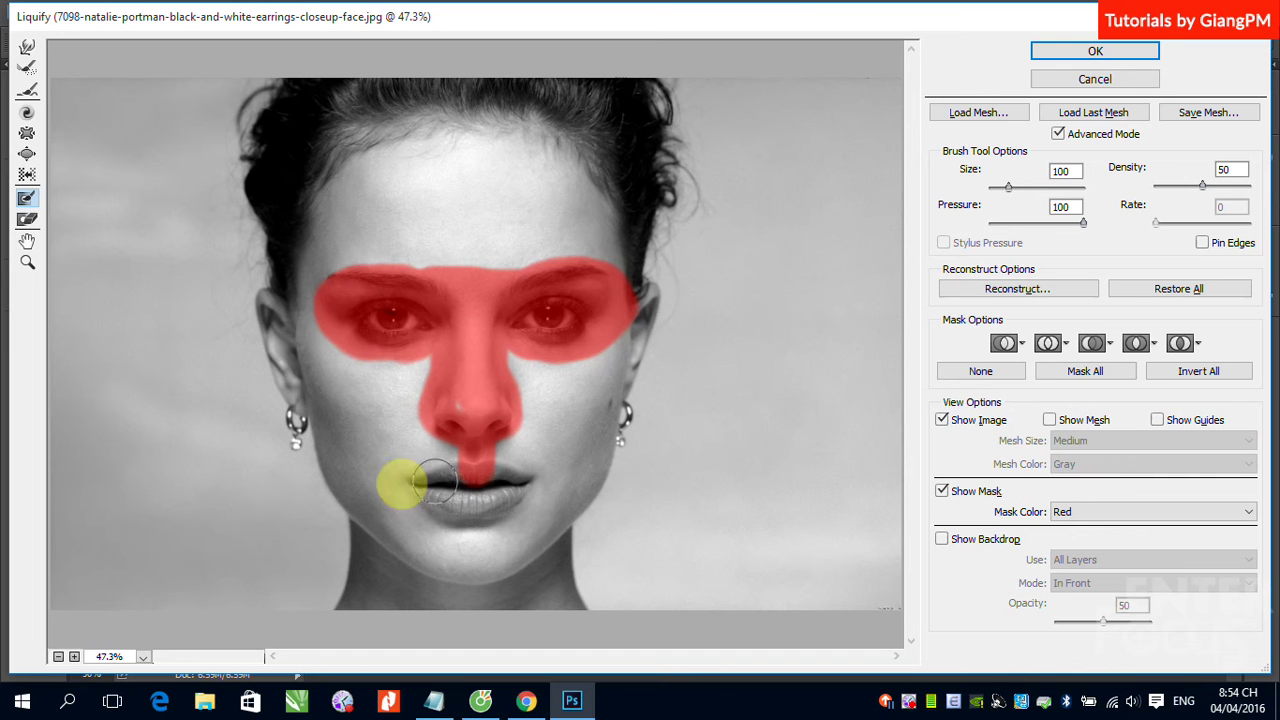
pyautogui.moveTo(410, 480)
pyautogui.mouseDown()
pyautogui.moveTo(530, 480)
pyautogui.moveTo(443, 500)
pyautogui.moveTo(429, 480)
pyautogui.mouseUp()
pyautogui.moveTo(466, 437); pyautogui.dragTo(462, 296)
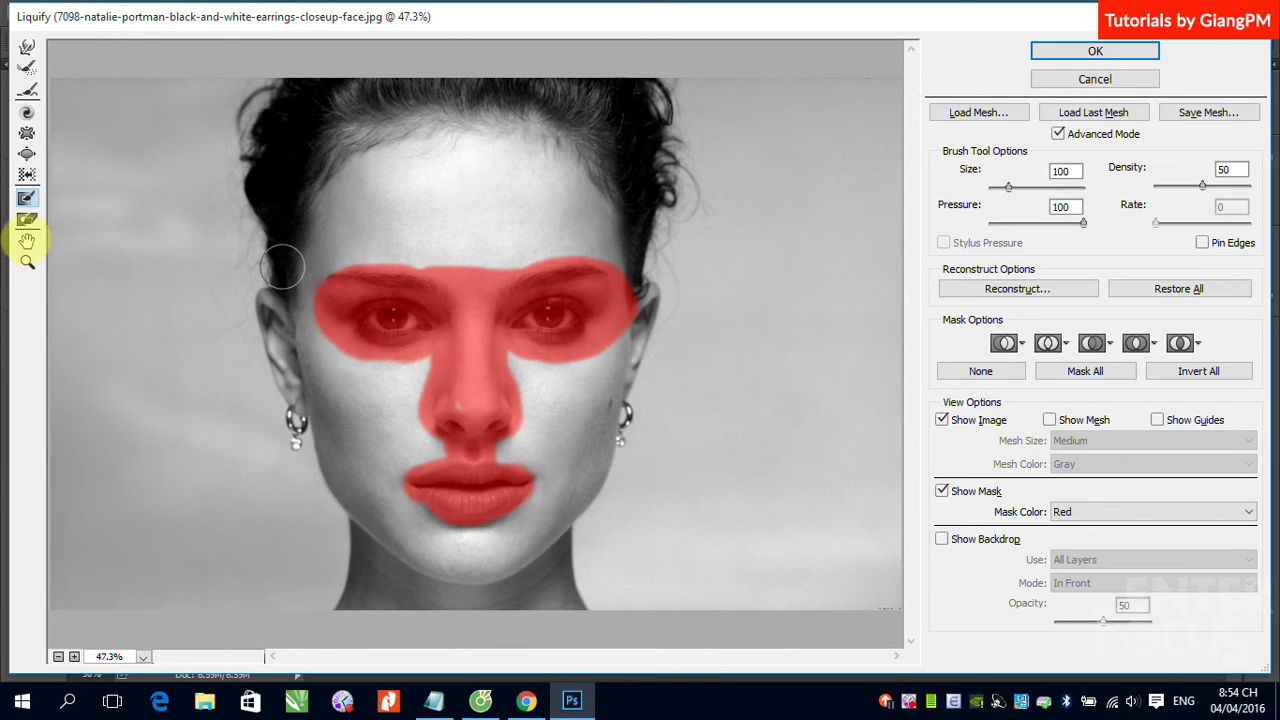
# Step: Push both cheeks, ears and earrings inward with Forward Warp to slim the face
pyautogui.click(27, 48)
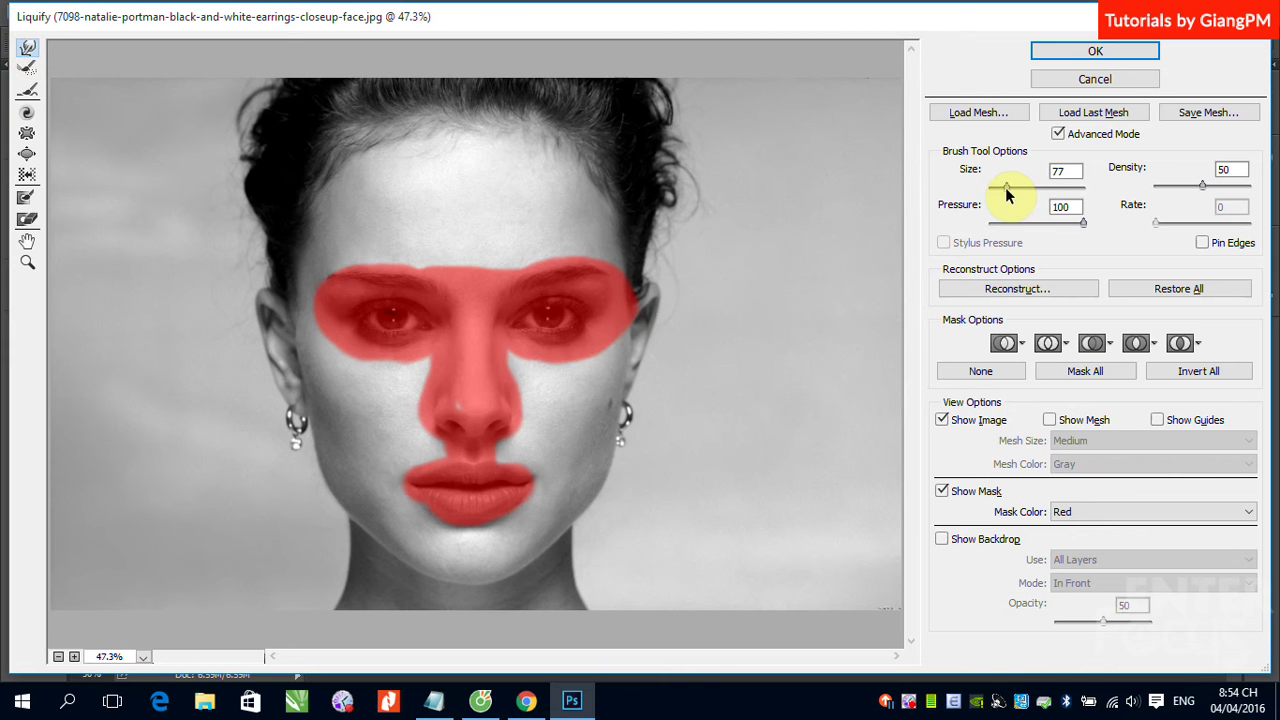
pyautogui.moveTo(737, 323)
pyautogui.mouseDown()
pyautogui.moveTo(680, 340)
pyautogui.moveTo(609, 337)
pyautogui.mouseUp()
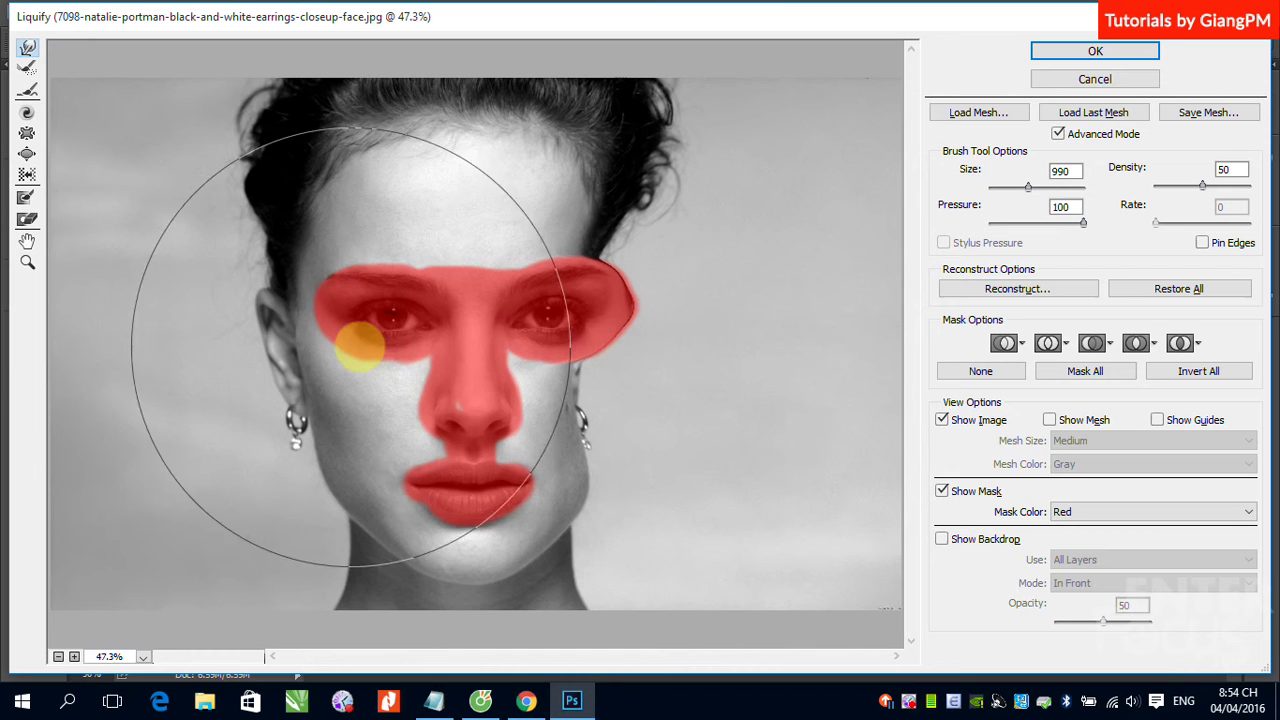
pyautogui.moveTo(357, 343); pyautogui.dragTo(443, 352)
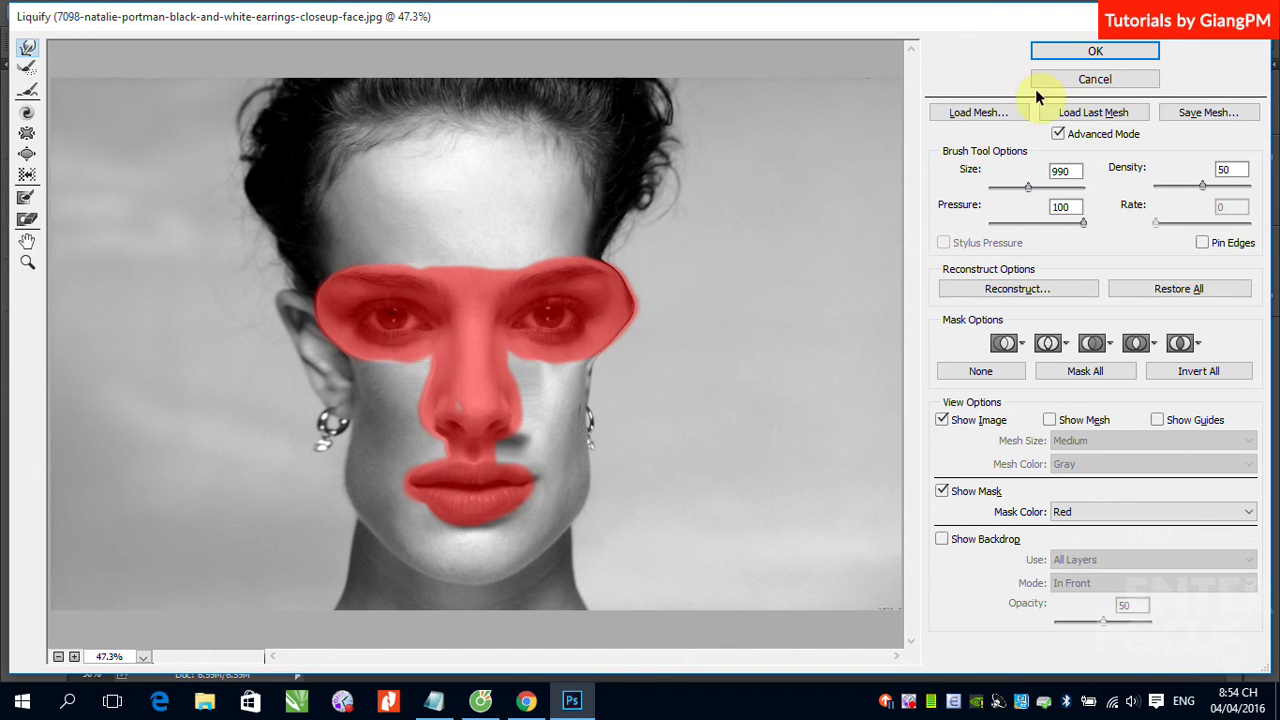
pyautogui.click(27, 219)
# Step: Push Forward Warp strokes across the brow, nose bridge and cheek to distort the face
pyautogui.moveTo(320, 297)
pyautogui.mouseDown()
pyautogui.moveTo(408, 263)
pyautogui.moveTo(371, 271)
pyautogui.moveTo(639, 265)
pyautogui.moveTo(634, 314)
pyautogui.moveTo(523, 366)
pyautogui.moveTo(580, 320)
pyautogui.moveTo(389, 347)
pyautogui.moveTo(345, 322)
pyautogui.moveTo(430, 318)
pyautogui.moveTo(469, 410)
pyautogui.moveTo(509, 429)
pyautogui.moveTo(543, 480)
pyautogui.moveTo(385, 528)
pyautogui.moveTo(406, 463)
pyautogui.moveTo(398, 543)
pyautogui.mouseUp()
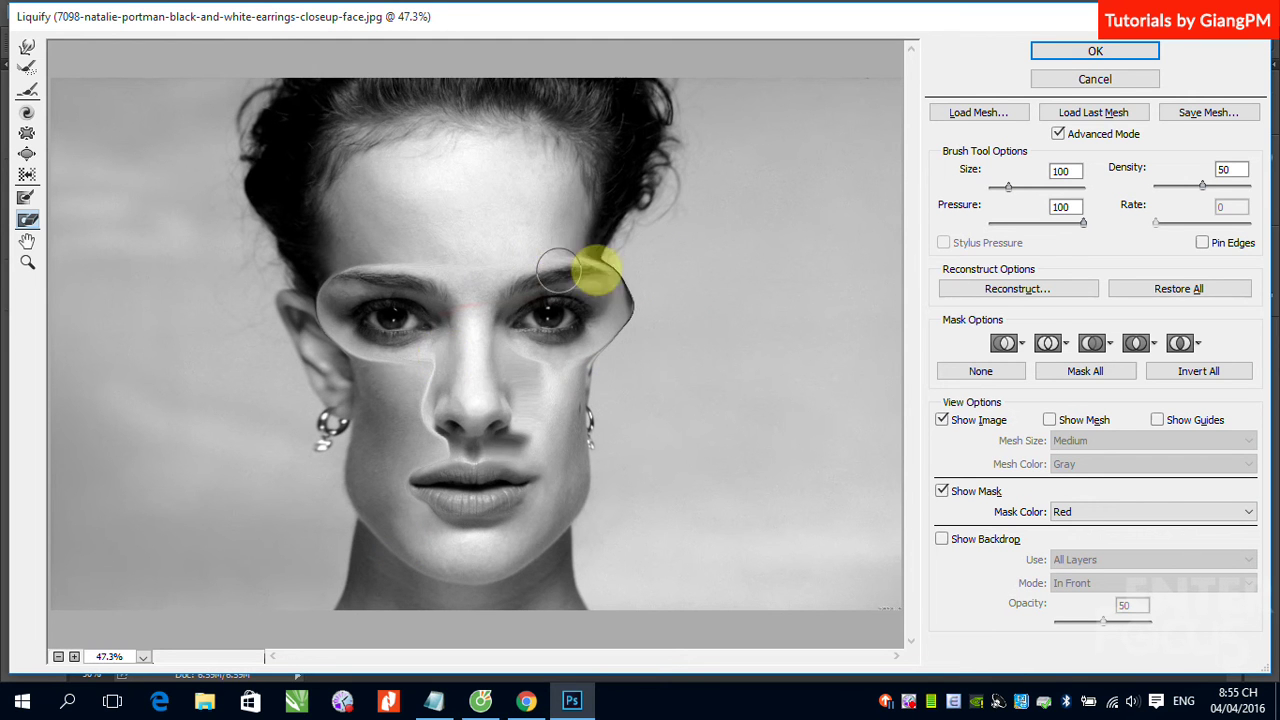
pyautogui.moveTo(449, 342); pyautogui.dragTo(375, 356)
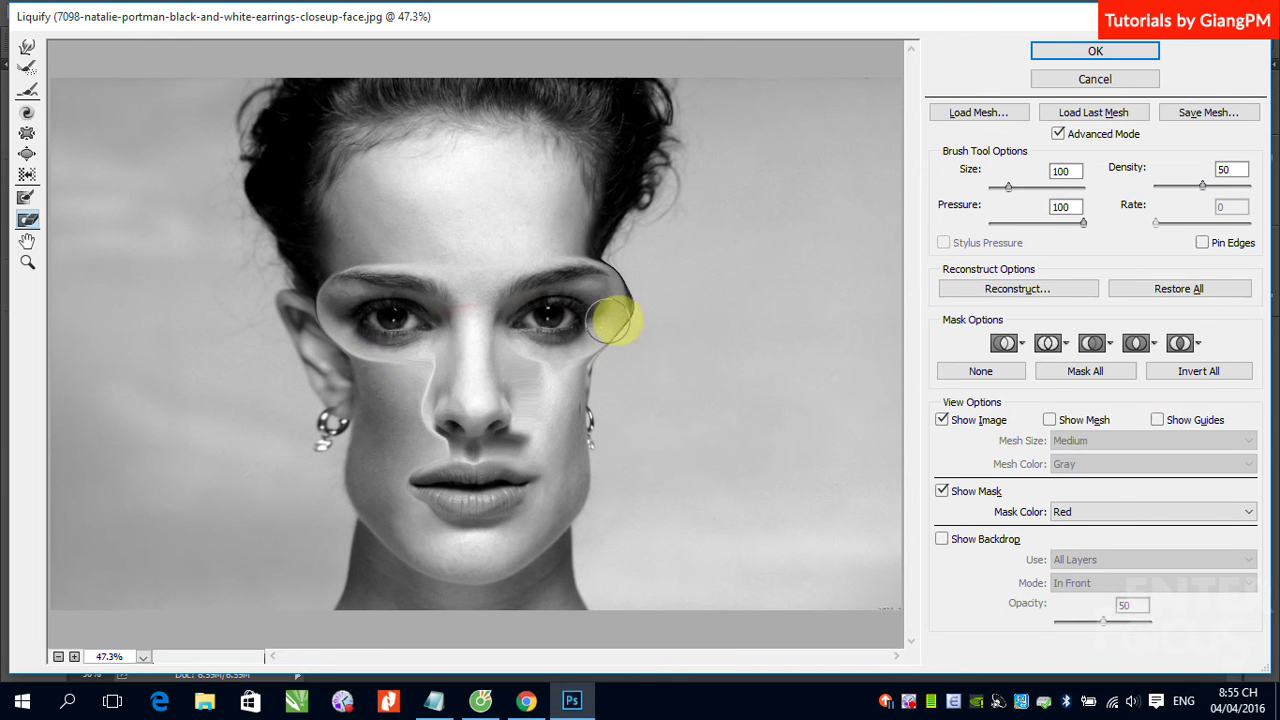
pyautogui.moveTo(372, 355); pyautogui.dragTo(522, 270)
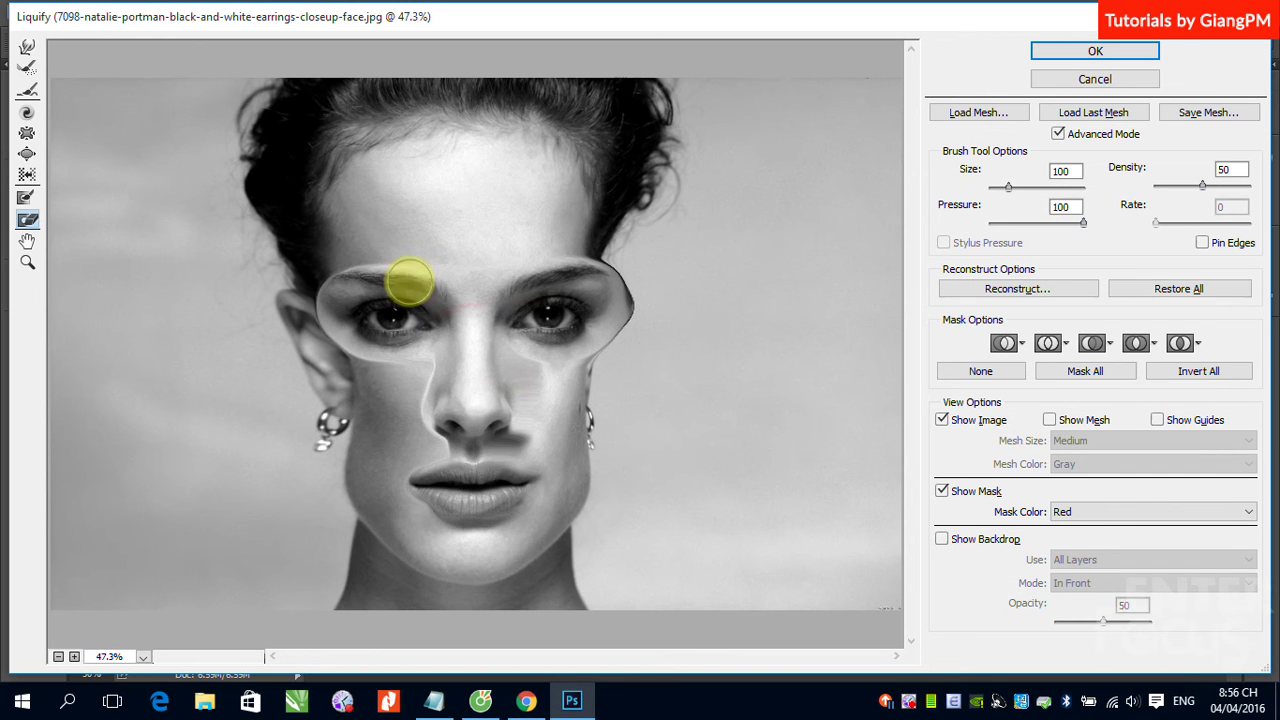
# Step: Restore the warped face to its original shape with the Reconstruct Tool
pyautogui.click(27, 67)
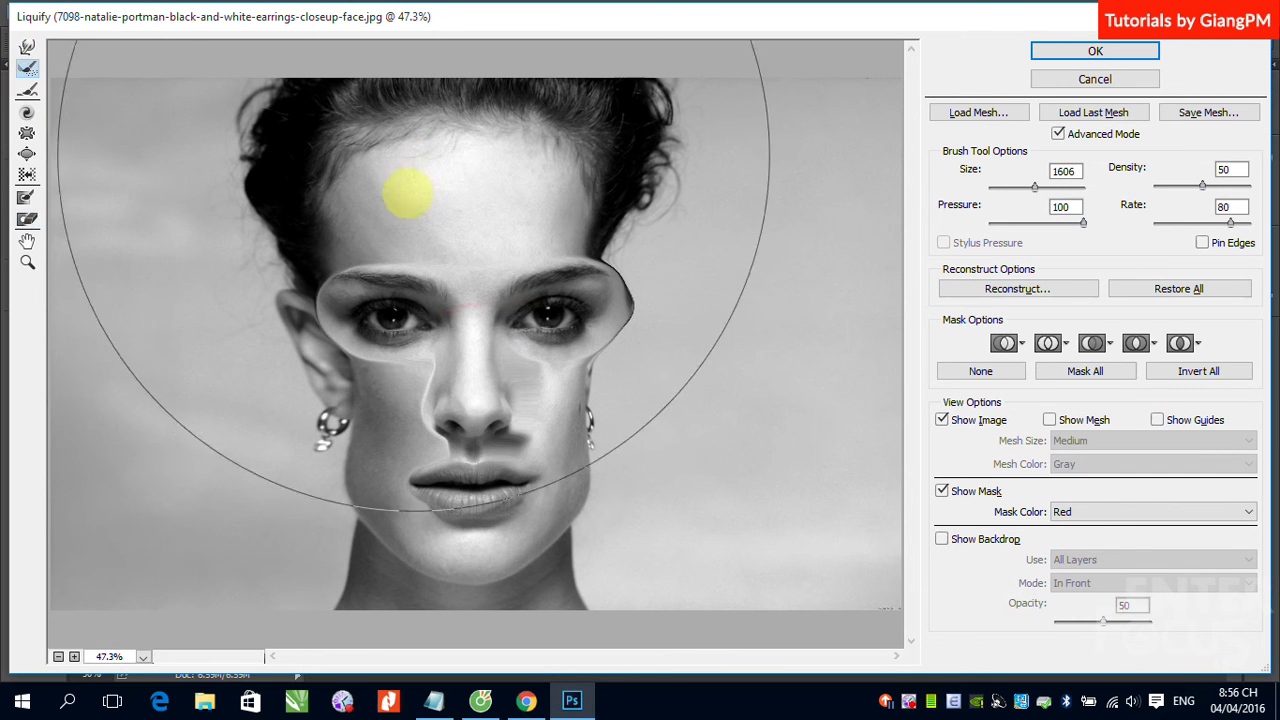
pyautogui.moveTo(409, 194); pyautogui.dragTo(511, 309)
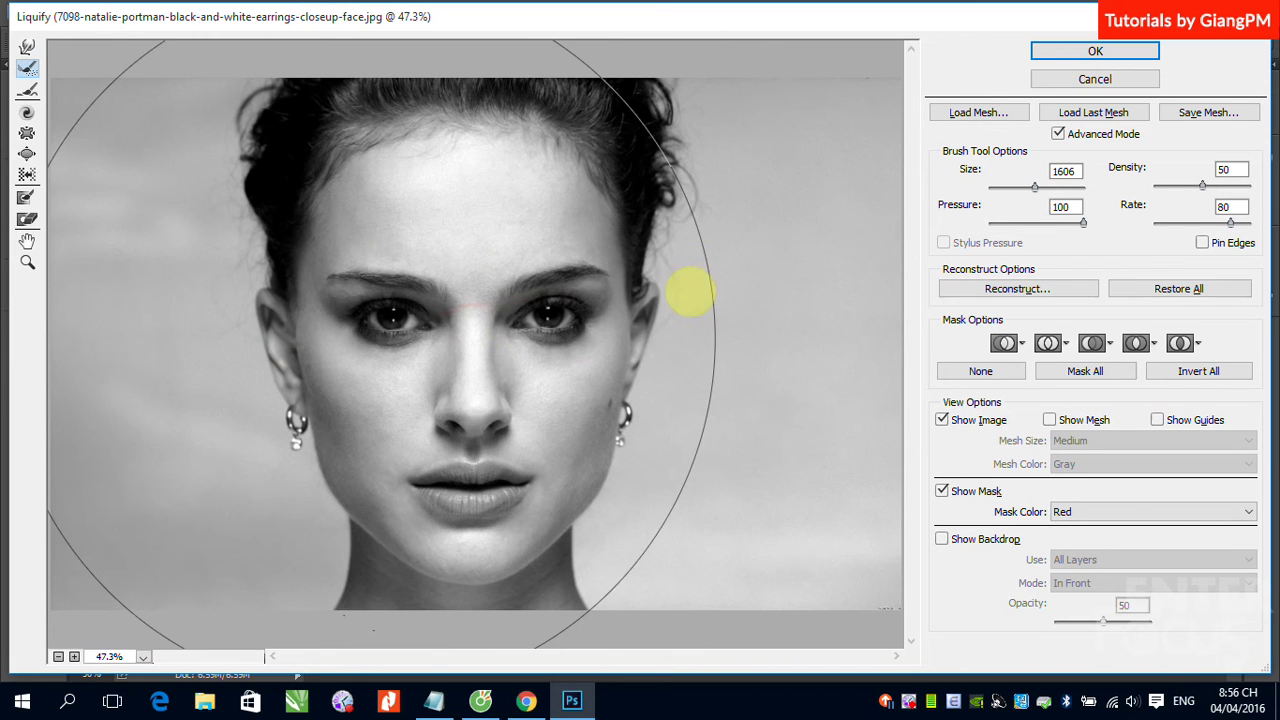
pyautogui.click(451, 221)
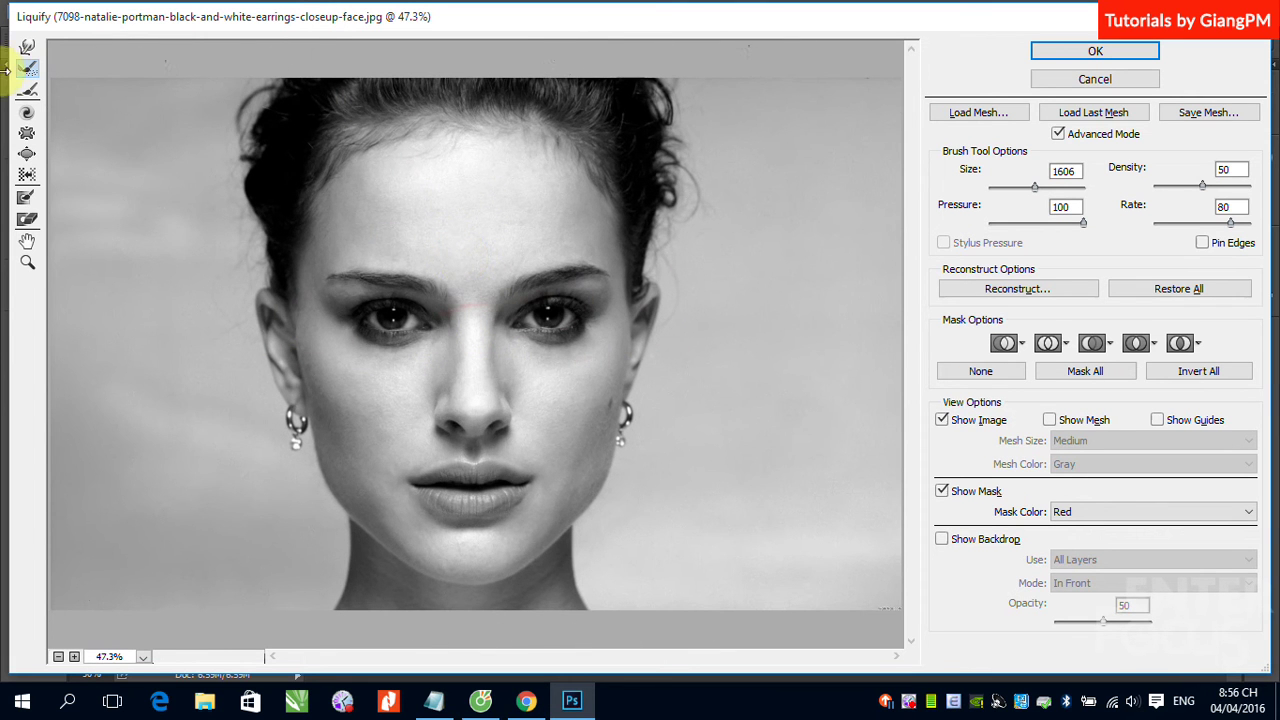
# Step: Erase stray mask, then paint one freeze mask across the eyes, nose and lips
pyautogui.click(27, 219)
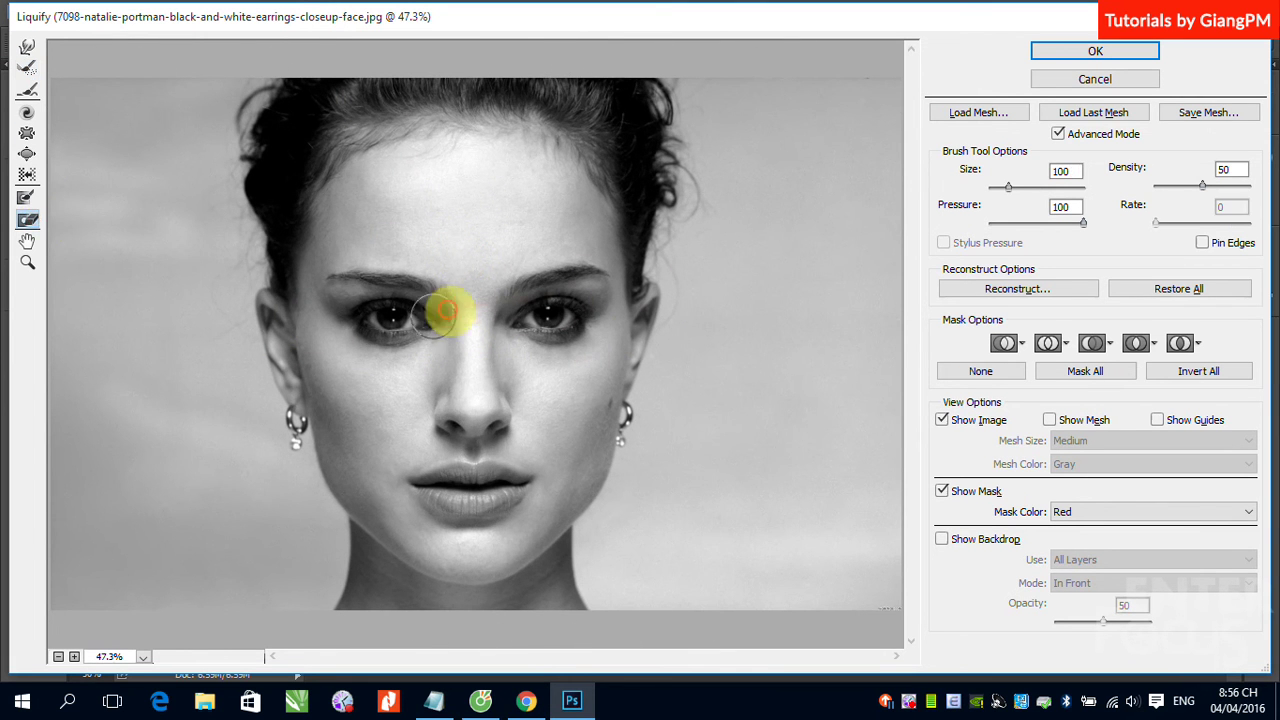
pyautogui.click(403, 440)
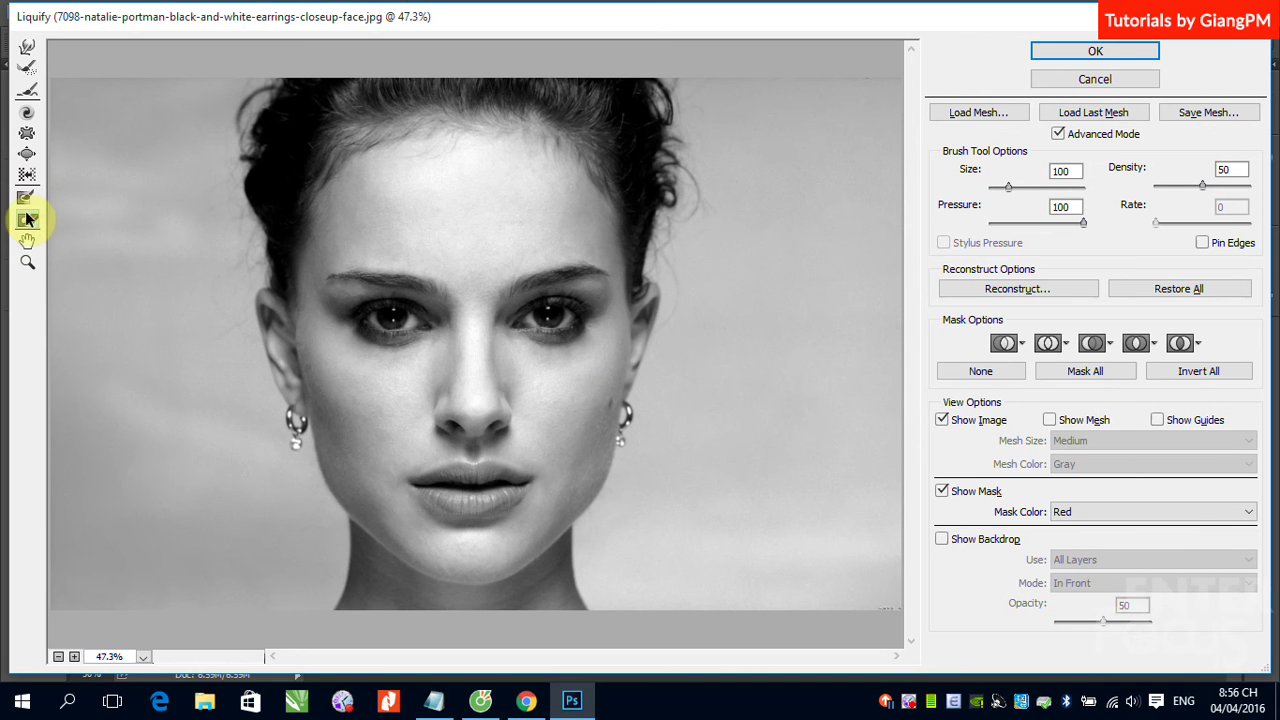
pyautogui.click(355, 316)
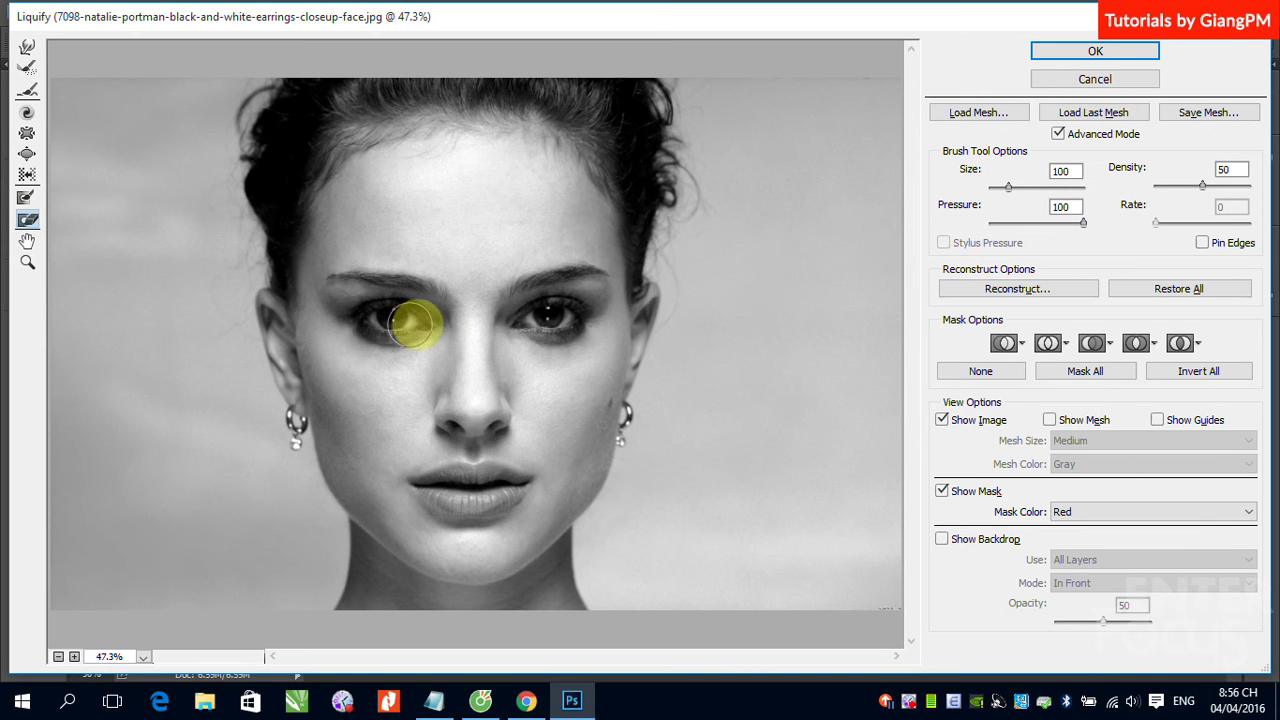
pyautogui.click(27, 197)
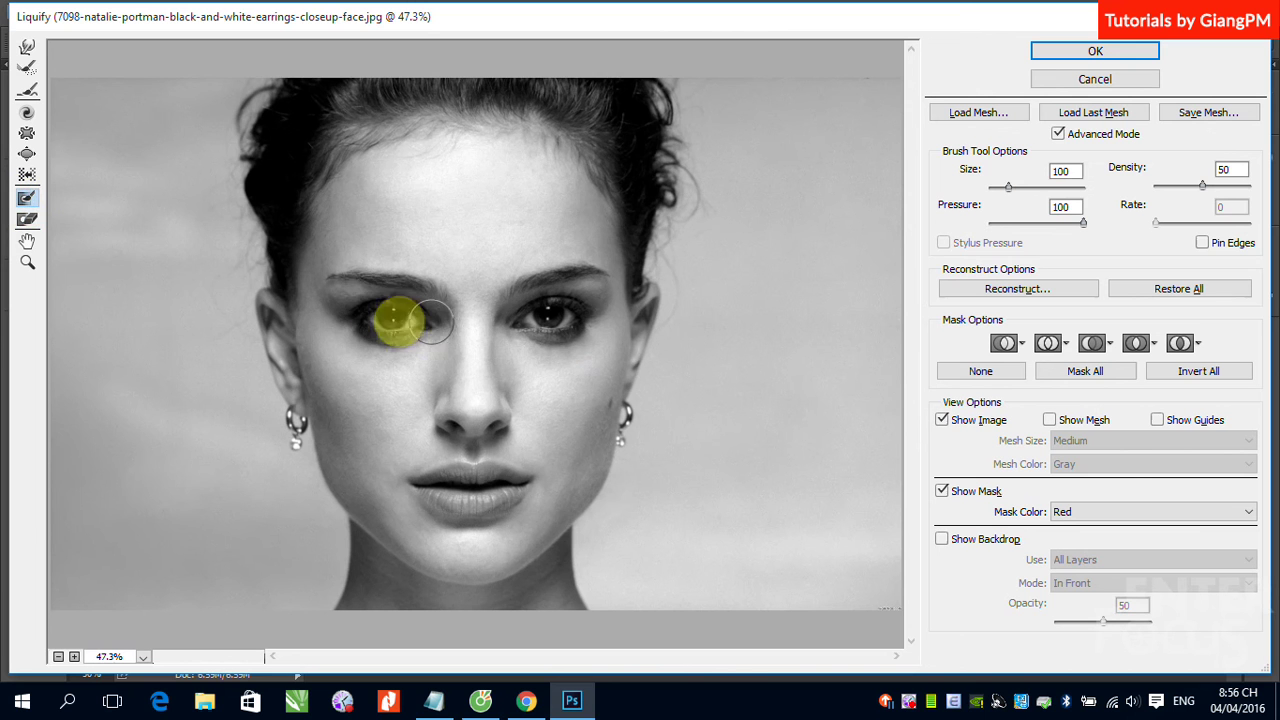
pyautogui.moveTo(362, 316)
pyautogui.mouseDown()
pyautogui.moveTo(433, 293)
pyautogui.moveTo(457, 405)
pyautogui.moveTo(434, 414)
pyautogui.moveTo(492, 425)
pyautogui.moveTo(451, 400)
pyautogui.moveTo(451, 337)
pyautogui.moveTo(457, 371)
pyautogui.moveTo(481, 316)
pyautogui.moveTo(491, 417)
pyautogui.moveTo(437, 409)
pyautogui.moveTo(454, 330)
pyautogui.moveTo(590, 285)
pyautogui.moveTo(493, 318)
pyautogui.moveTo(551, 300)
pyautogui.moveTo(423, 300)
pyautogui.moveTo(491, 294)
pyautogui.moveTo(483, 410)
pyautogui.moveTo(463, 457)
pyautogui.moveTo(429, 477)
pyautogui.moveTo(518, 484)
pyautogui.moveTo(457, 506)
pyautogui.moveTo(429, 486)
pyautogui.moveTo(446, 423)
pyautogui.moveTo(508, 433)
pyautogui.moveTo(534, 366)
pyautogui.moveTo(506, 366)
pyautogui.moveTo(600, 296)
pyautogui.moveTo(500, 508)
pyautogui.moveTo(443, 514)
pyautogui.moveTo(414, 457)
pyautogui.moveTo(405, 364)
pyautogui.moveTo(437, 394)
pyautogui.moveTo(429, 474)
pyautogui.moveTo(348, 313)
pyautogui.moveTo(409, 494)
pyautogui.moveTo(465, 515)
pyautogui.moveTo(508, 449)
pyautogui.moveTo(471, 334)
pyautogui.moveTo(371, 294)
pyautogui.moveTo(491, 289)
pyautogui.moveTo(366, 289)
pyautogui.moveTo(529, 287)
pyautogui.moveTo(406, 331)
pyautogui.moveTo(420, 343)
pyautogui.moveTo(449, 315)
pyautogui.mouseUp()
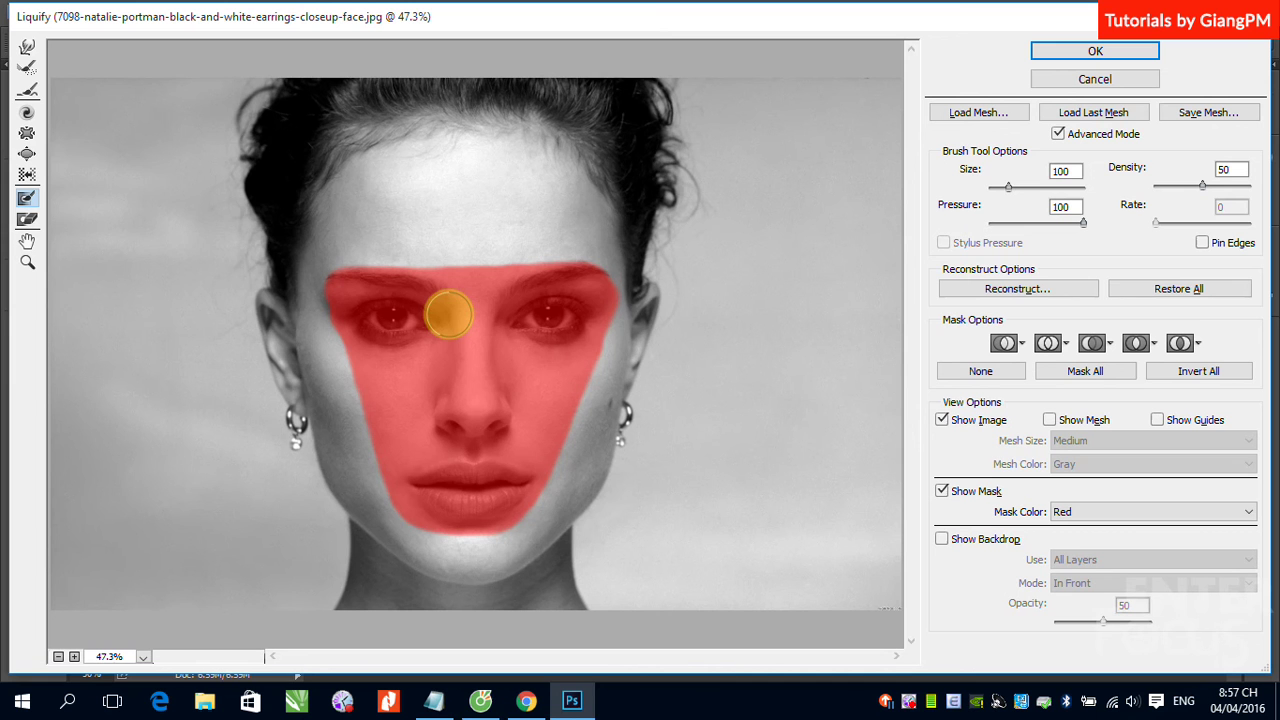
# Step: Select the Pucker Tool and set its brush size to 1146
pyautogui.click(25, 135)
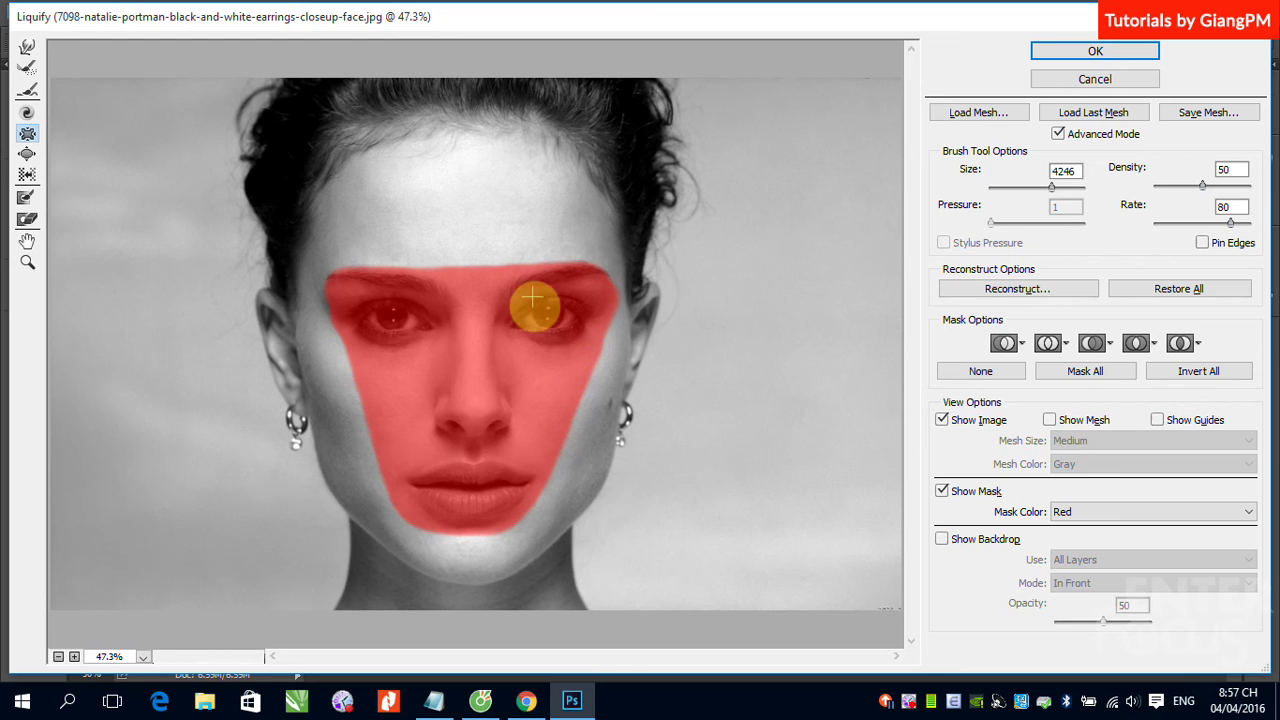
pyautogui.moveTo(1052, 187); pyautogui.dragTo(1023, 187)
pyautogui.click(517, 400)
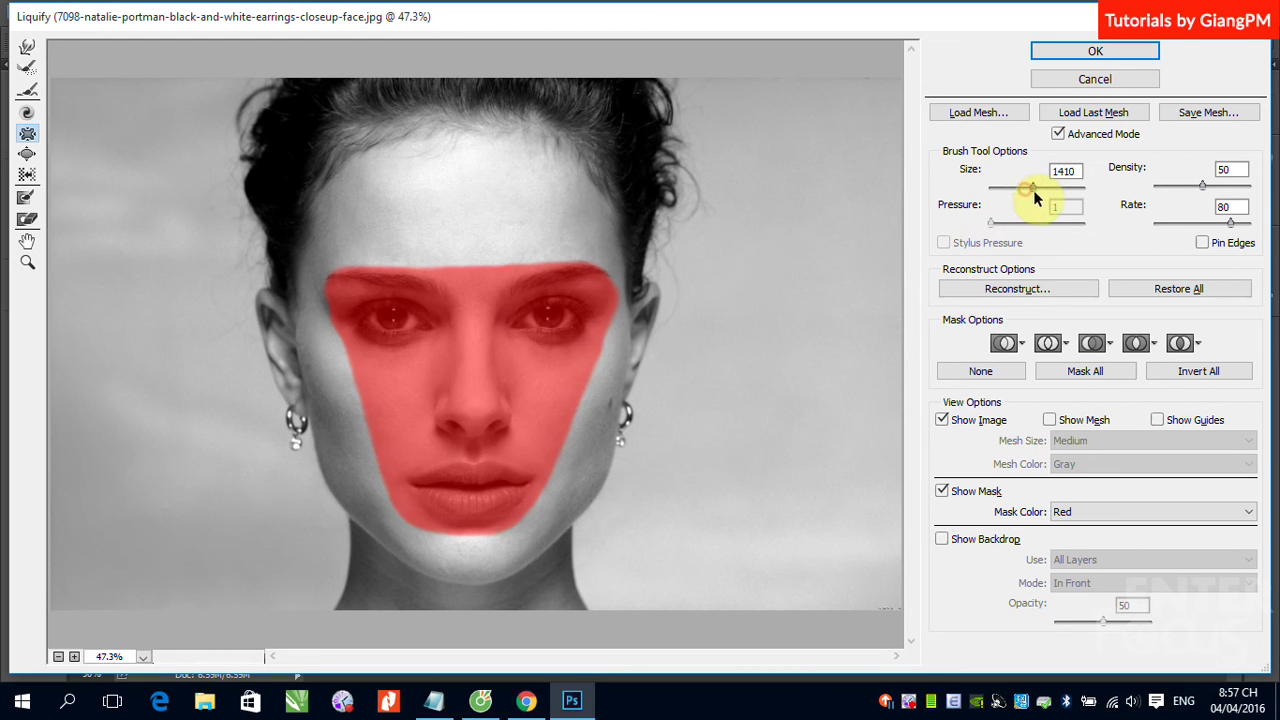
pyautogui.moveTo(1033, 190); pyautogui.dragTo(1038, 188)
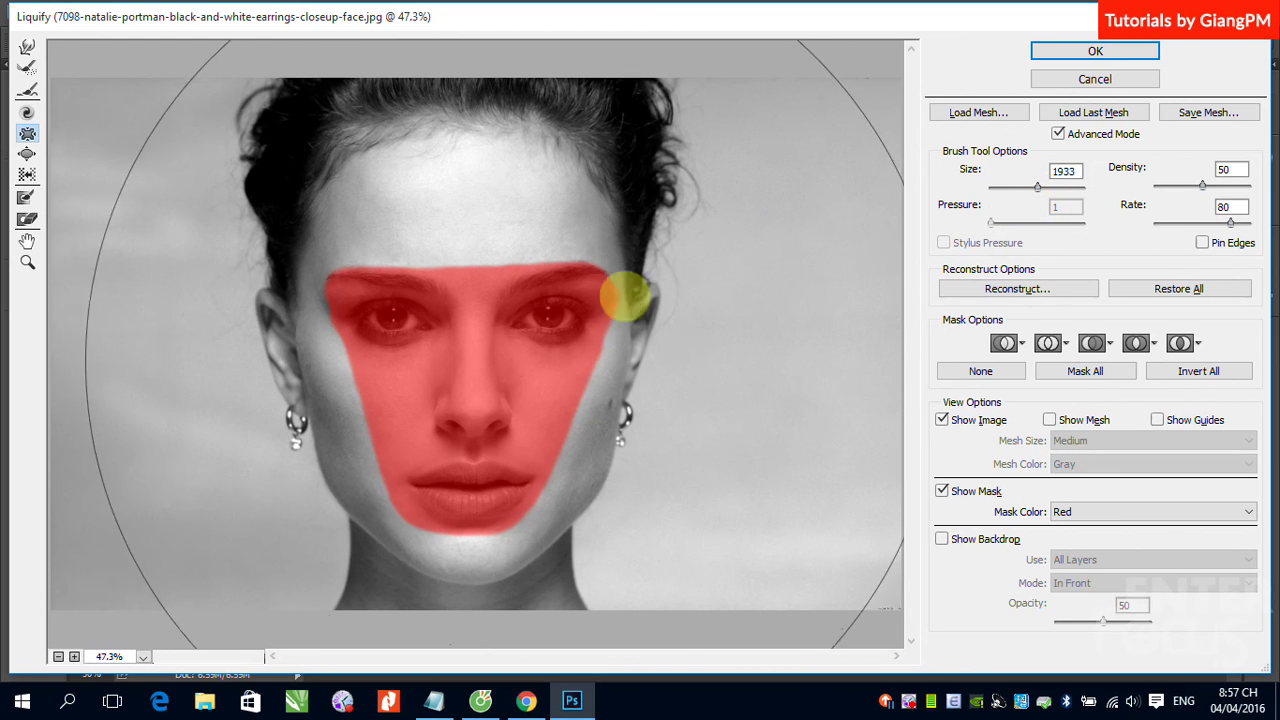
pyautogui.moveTo(1035, 189); pyautogui.dragTo(1028, 188)
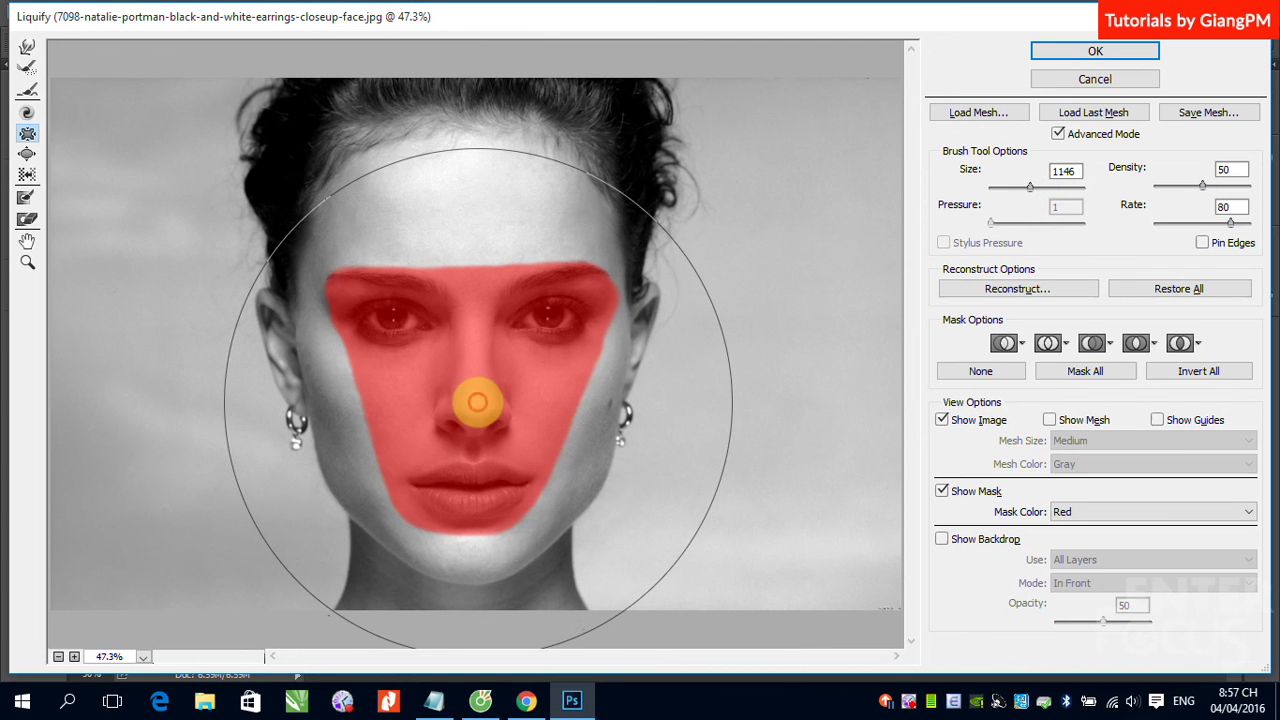
# Step: Pinch the unmasked cheeks and jaw inward around the frozen features
pyautogui.moveTo(477, 402); pyautogui.dragTo(487, 395)
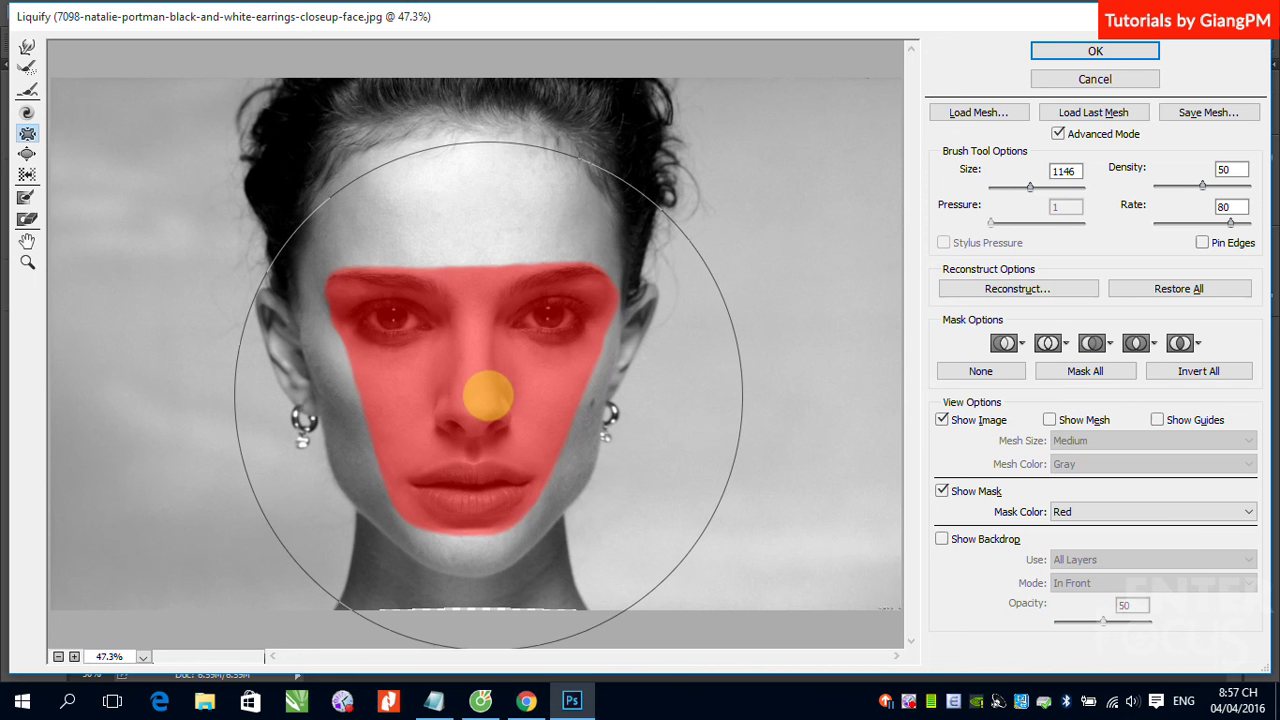
pyautogui.moveTo(487, 395); pyautogui.dragTo(492, 405)
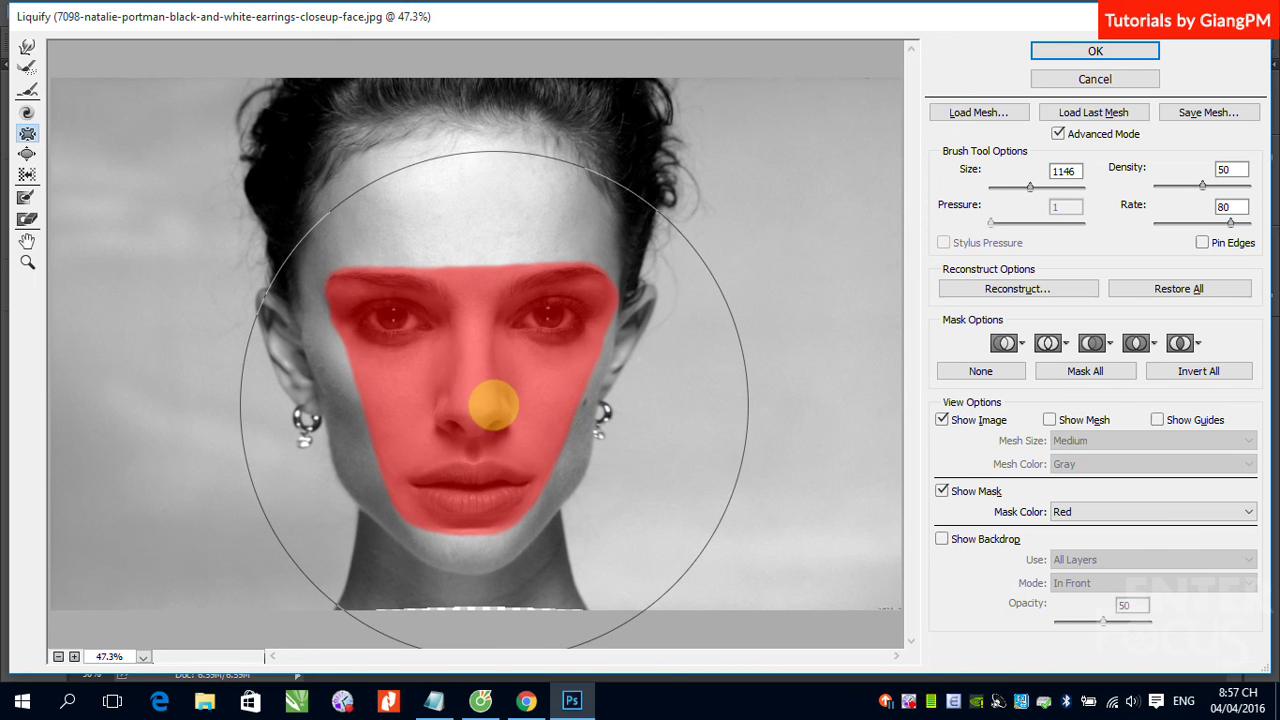
pyautogui.click(27, 154)
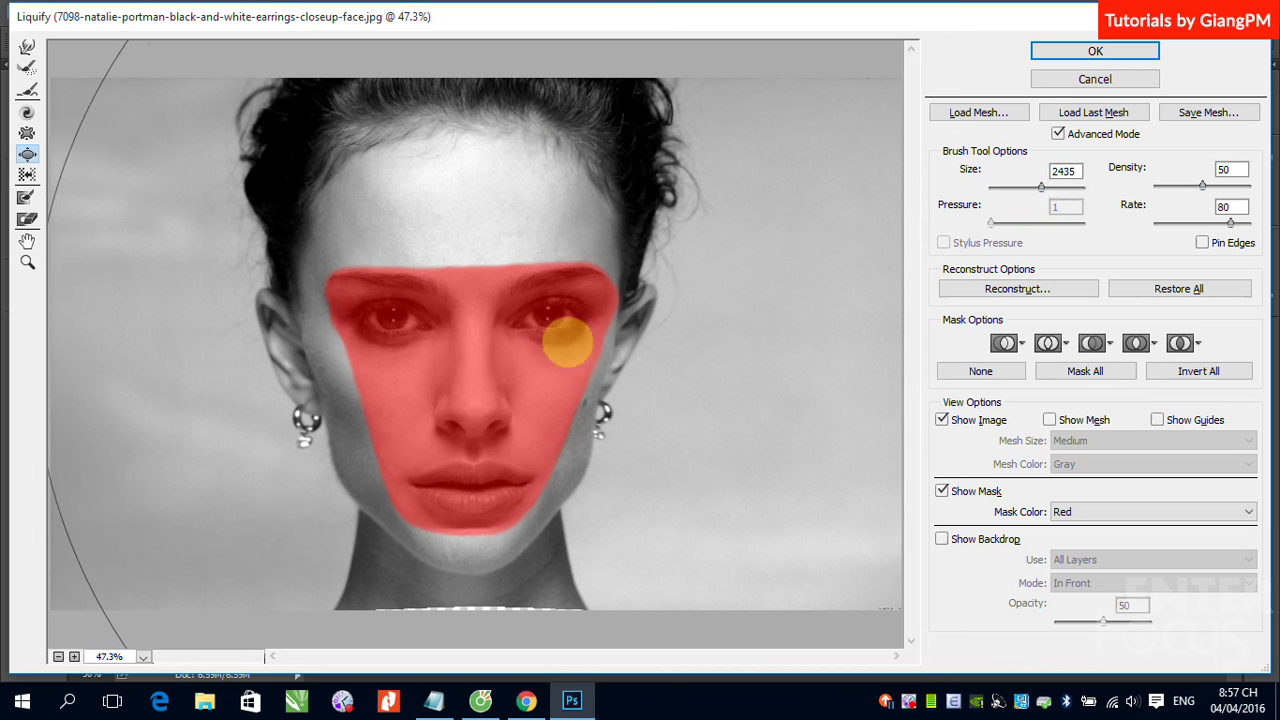
# Step: Bloat the cheeks and jaw back outward at size 990, then apply Liquify
pyautogui.moveTo(1036, 192); pyautogui.dragTo(1028, 186)
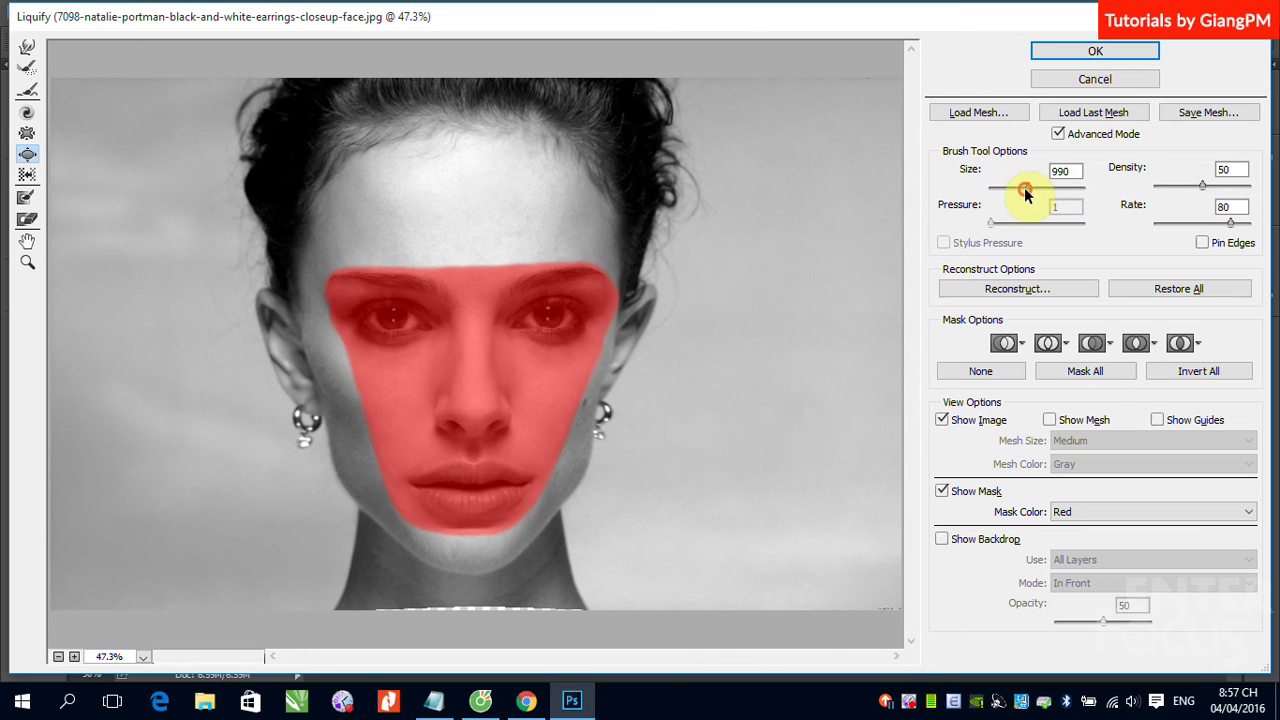
pyautogui.moveTo(455, 398); pyautogui.dragTo(492, 378)
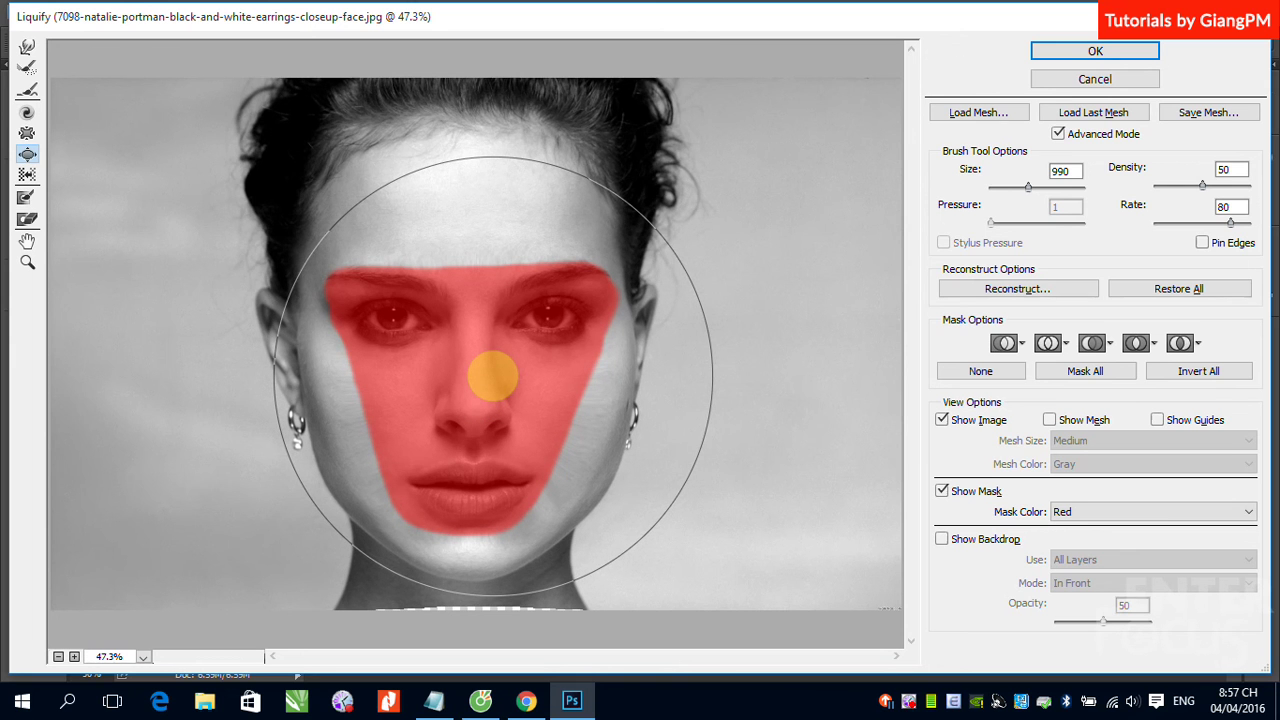
pyautogui.moveTo(492, 378)
pyautogui.mouseDown()
pyautogui.moveTo(320, 371)
pyautogui.moveTo(448, 414)
pyautogui.mouseUp()
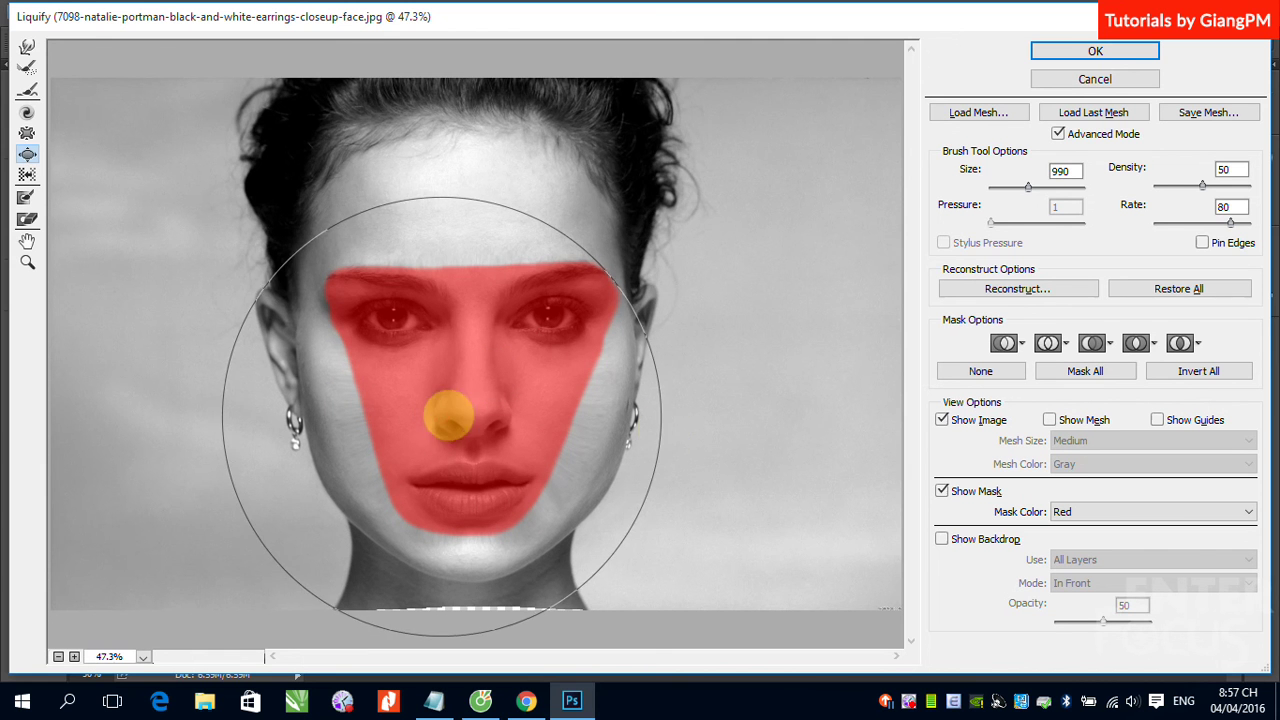
pyautogui.click(1095, 52)
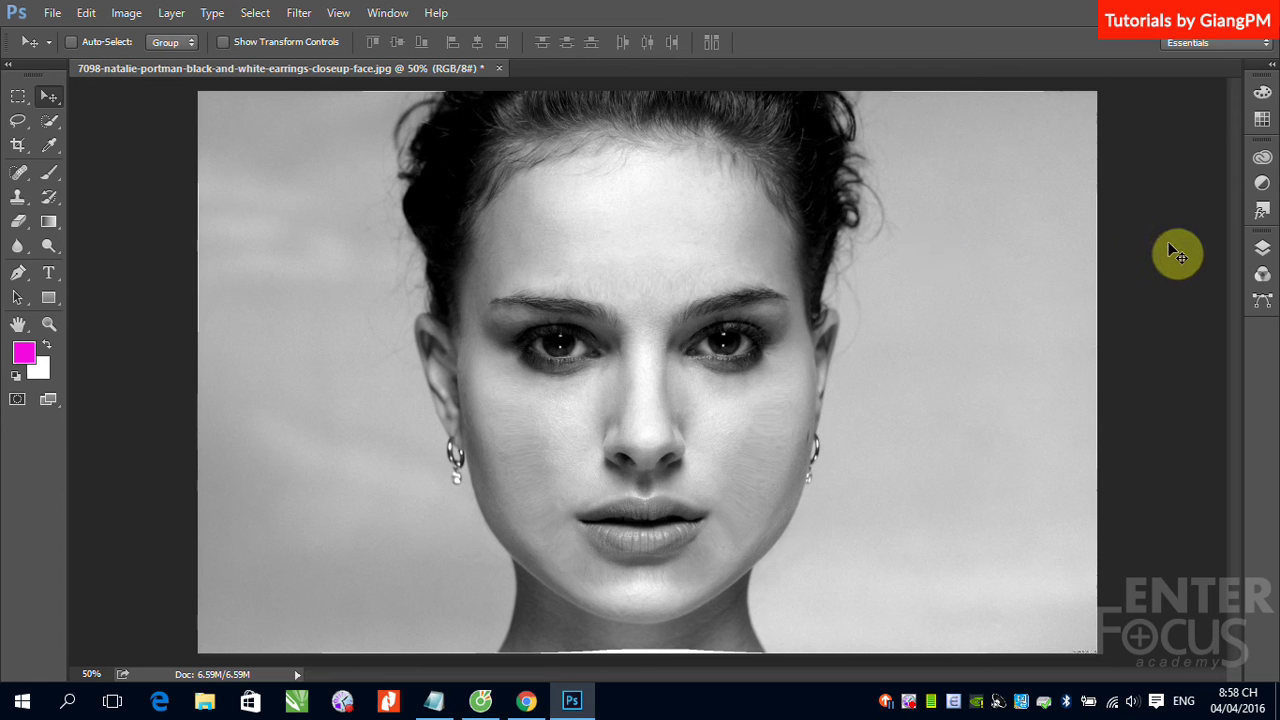
# Step: Toggle undo with Ctrl+Z to compare before and after, ending on the original face
pyautogui.hotkey('ctrl', 'z')
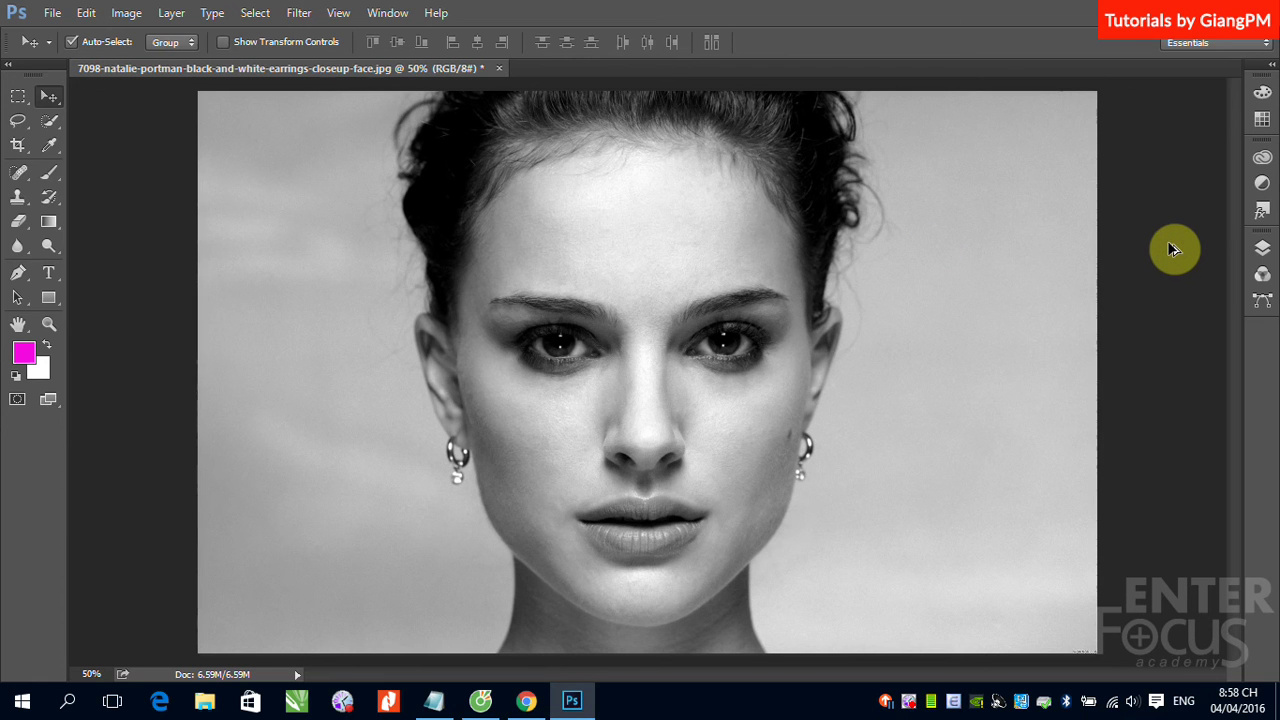
pyautogui.hotkey('ctrl', 'z')
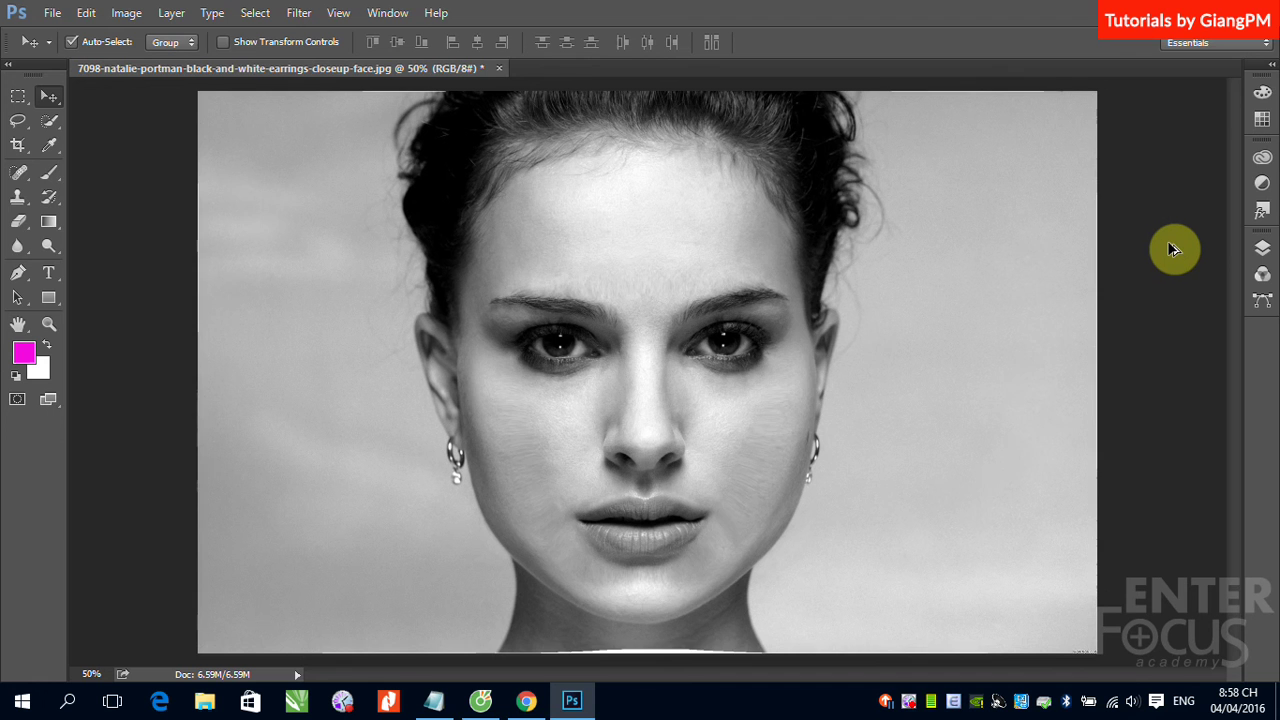
pyautogui.hotkey('ctrl', 'z')
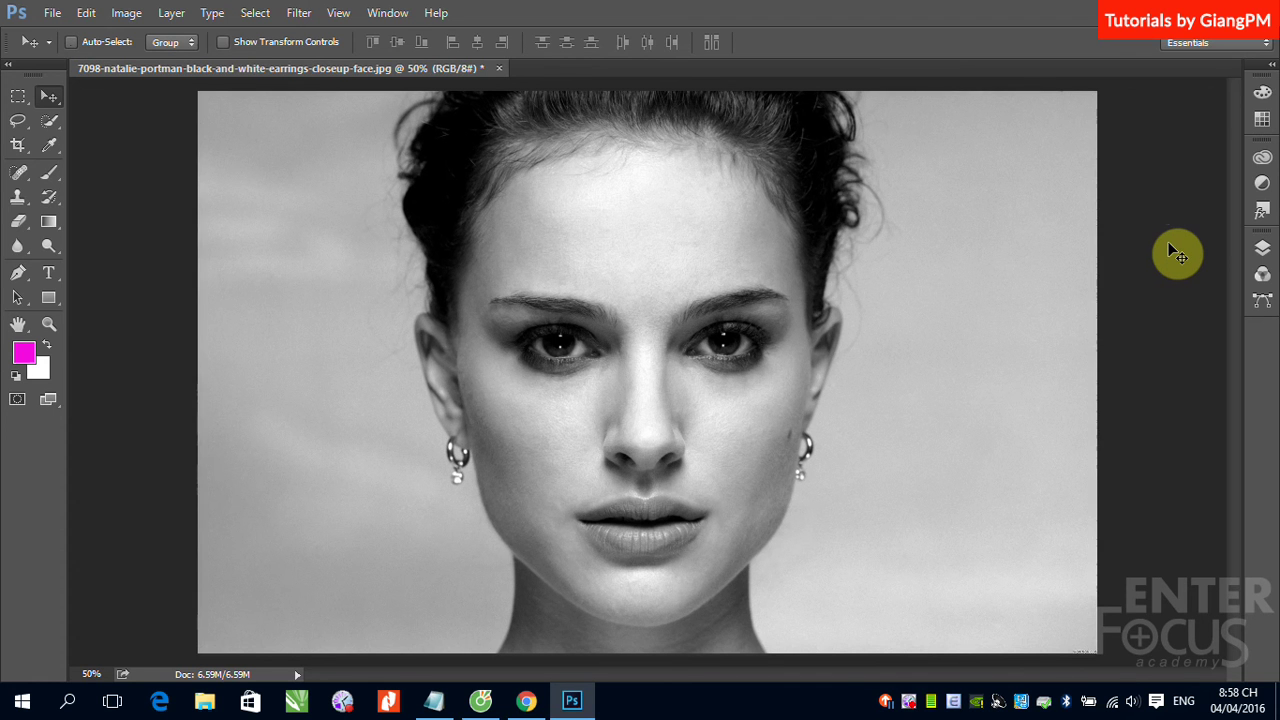